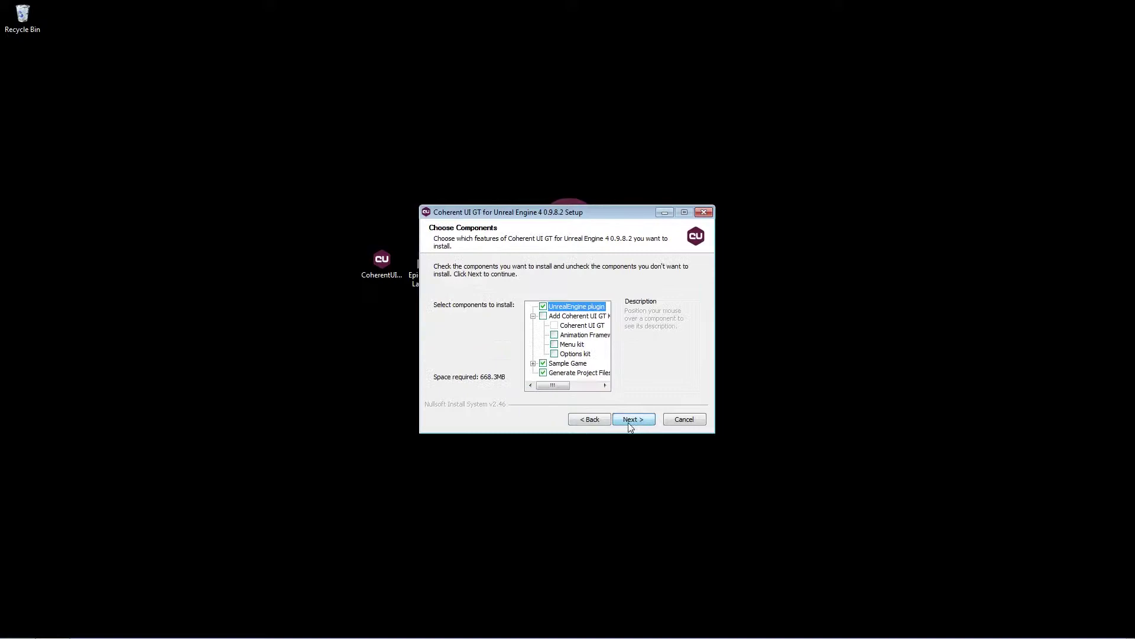
Step: Keep Unreal Engine 4.7 as the Coherent UI GT plugin's target engine version
click(630, 419)
drag(598, 211, 581, 190)
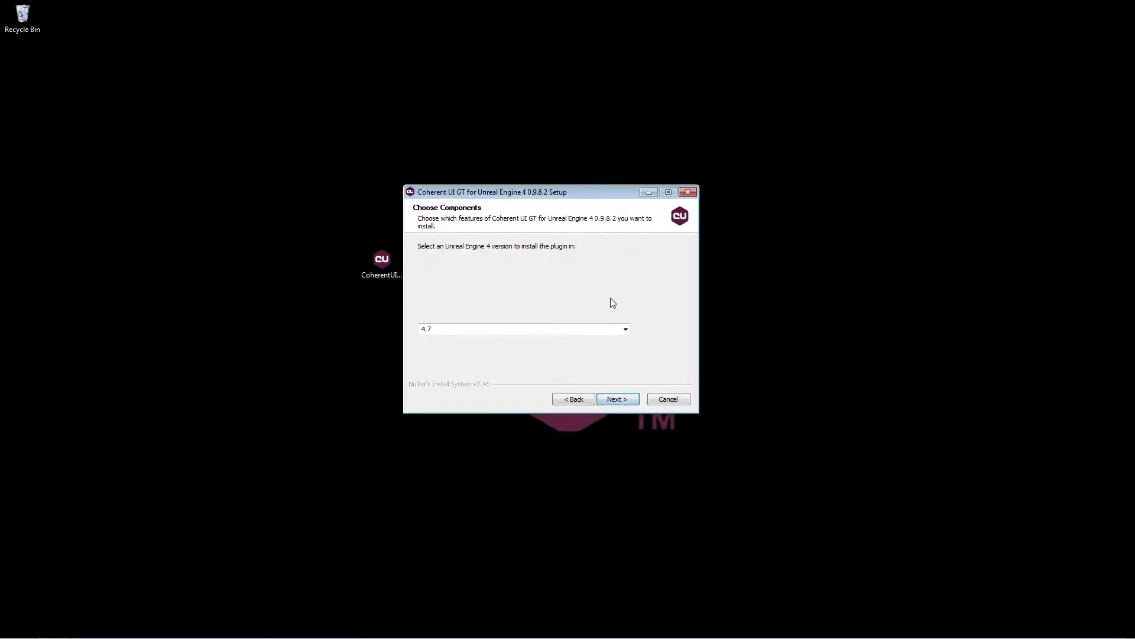
click(625, 330)
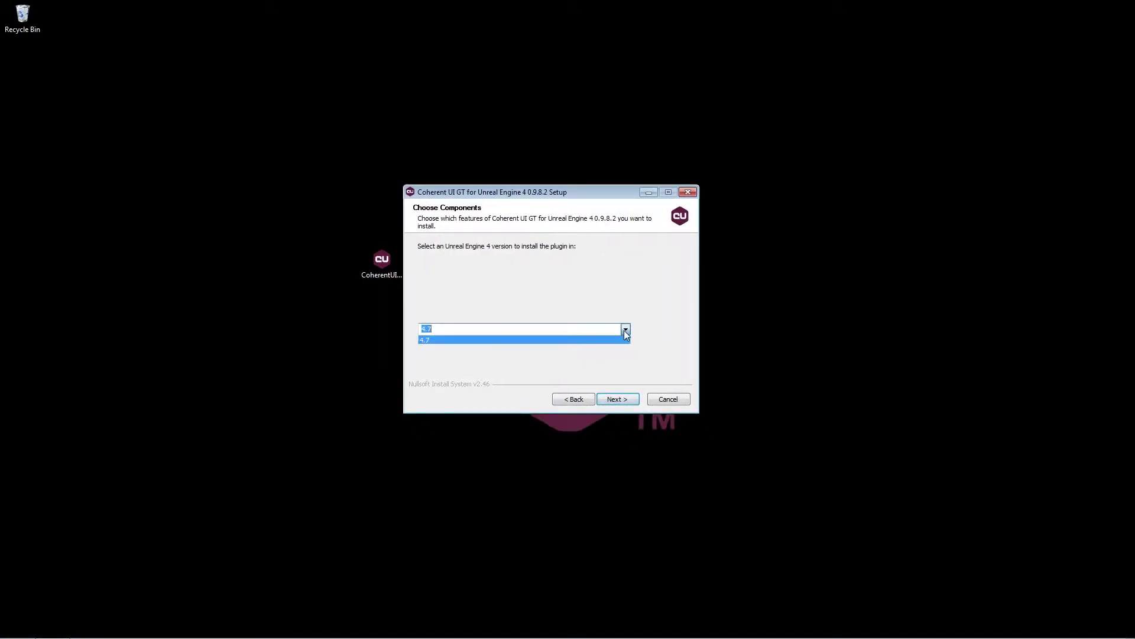
click(626, 329)
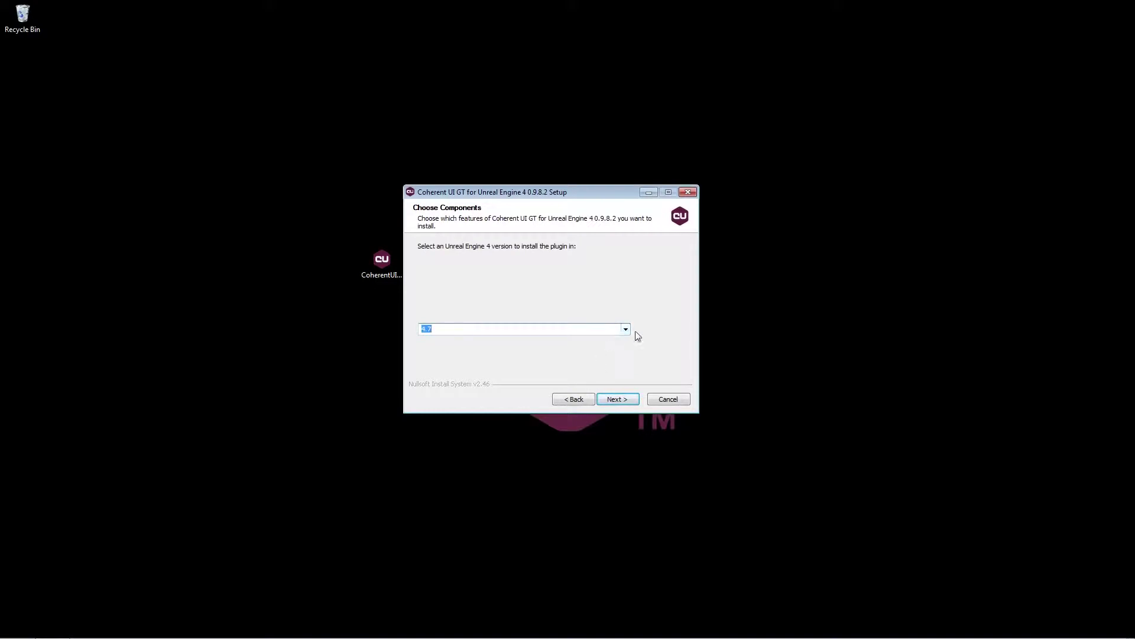
click(622, 330)
click(626, 331)
click(615, 400)
Step: Set the FPS sample destination to E:\Coherent UI GT 2\ and install, accepting the warning
click(644, 329)
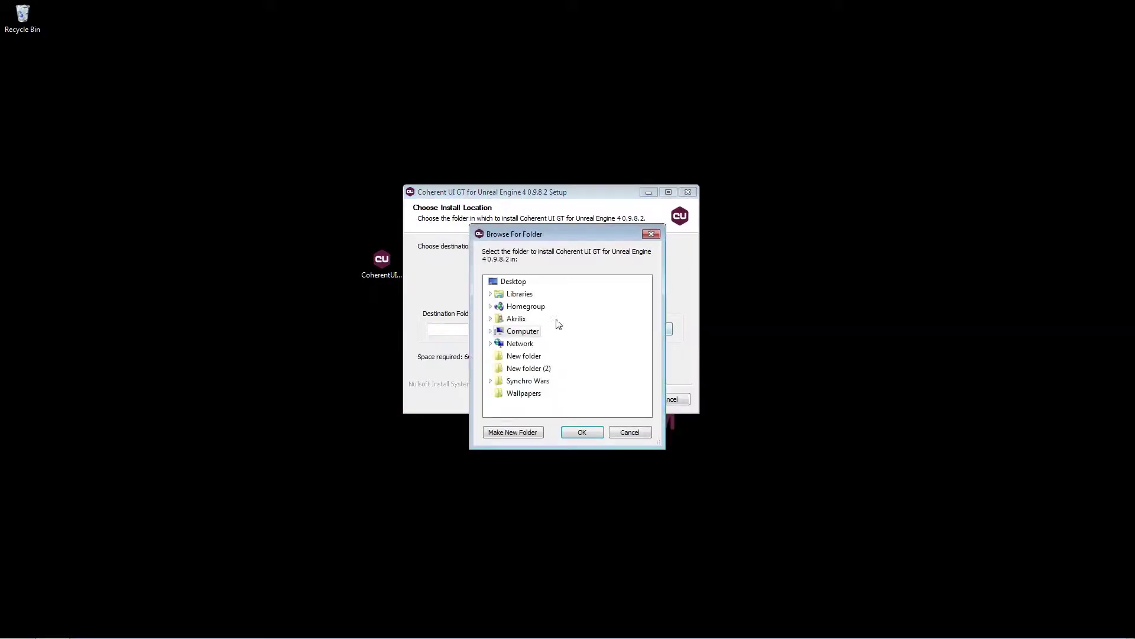
click(522, 331)
click(490, 331)
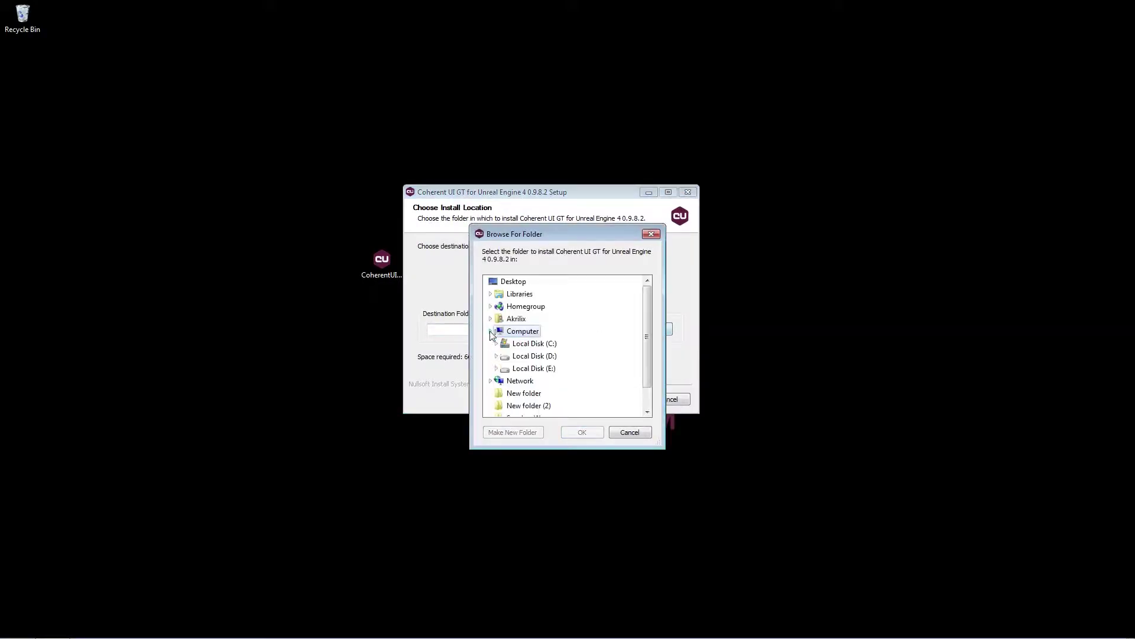
click(497, 369)
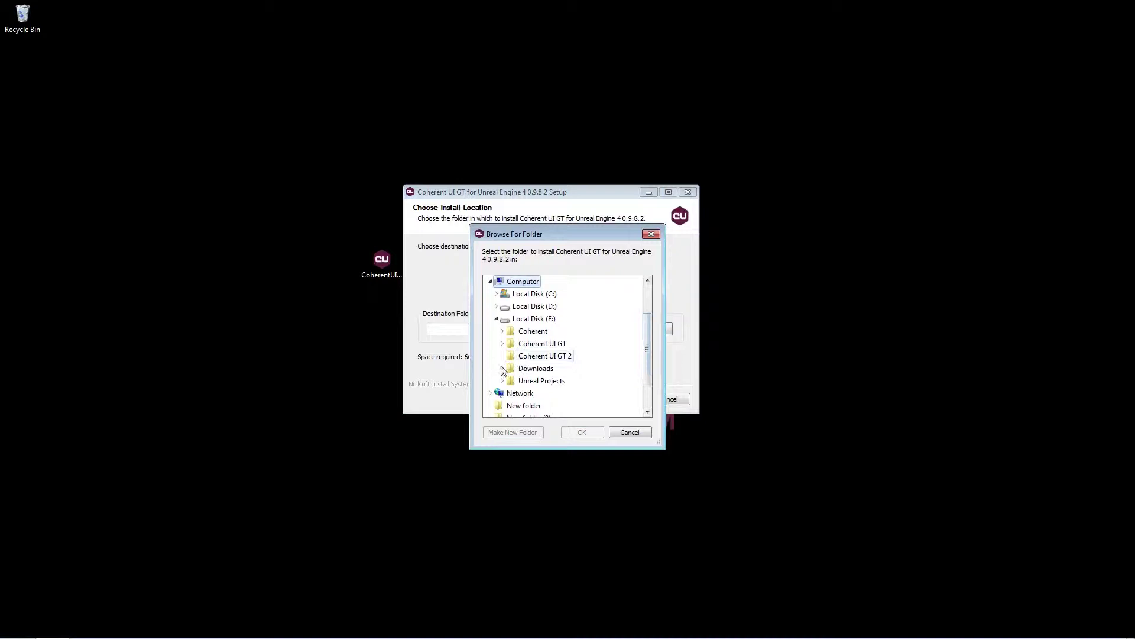
click(541, 355)
click(582, 432)
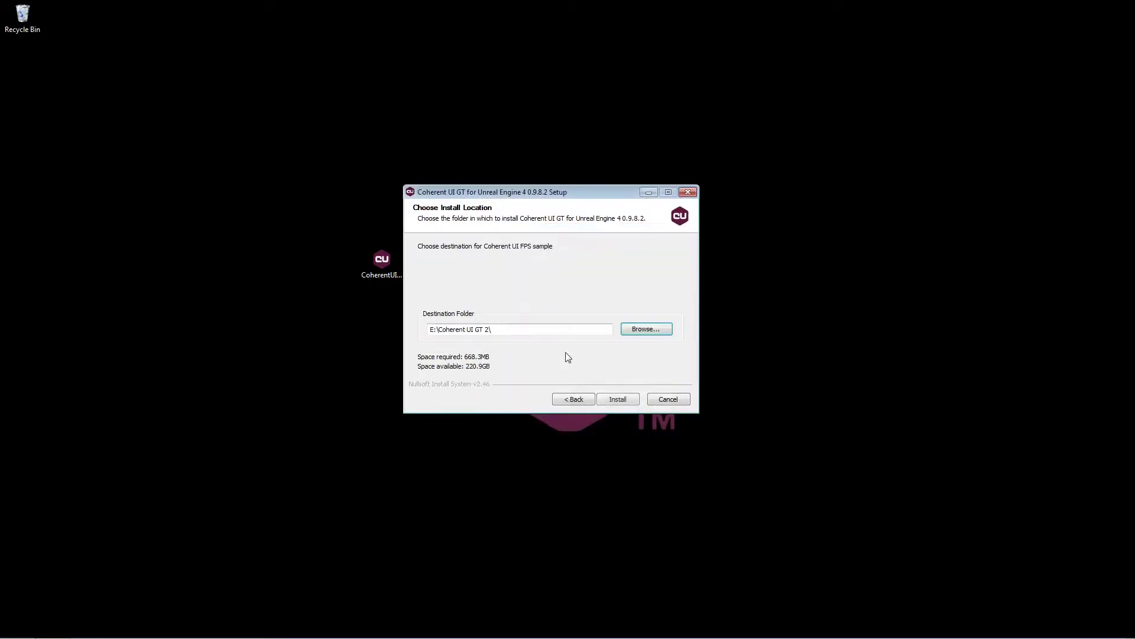
click(618, 399)
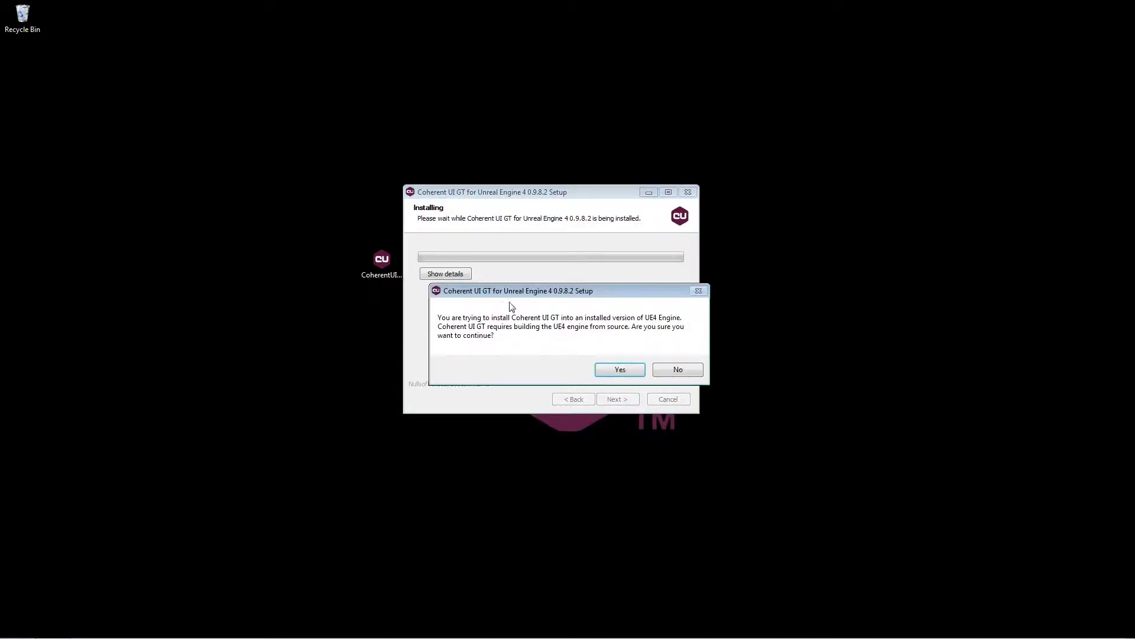
drag(539, 289, 527, 278)
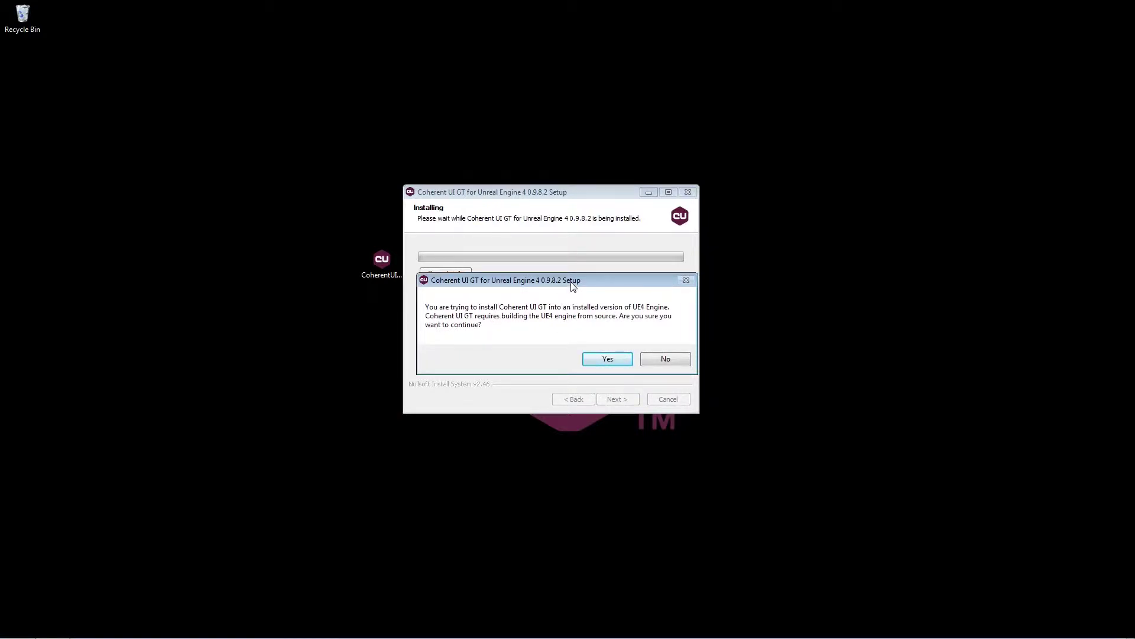
mouse_move(573, 287)
mouse_down()
mouse_move(573, 274)
mouse_move(573, 289)
mouse_move(590, 289)
mouse_up()
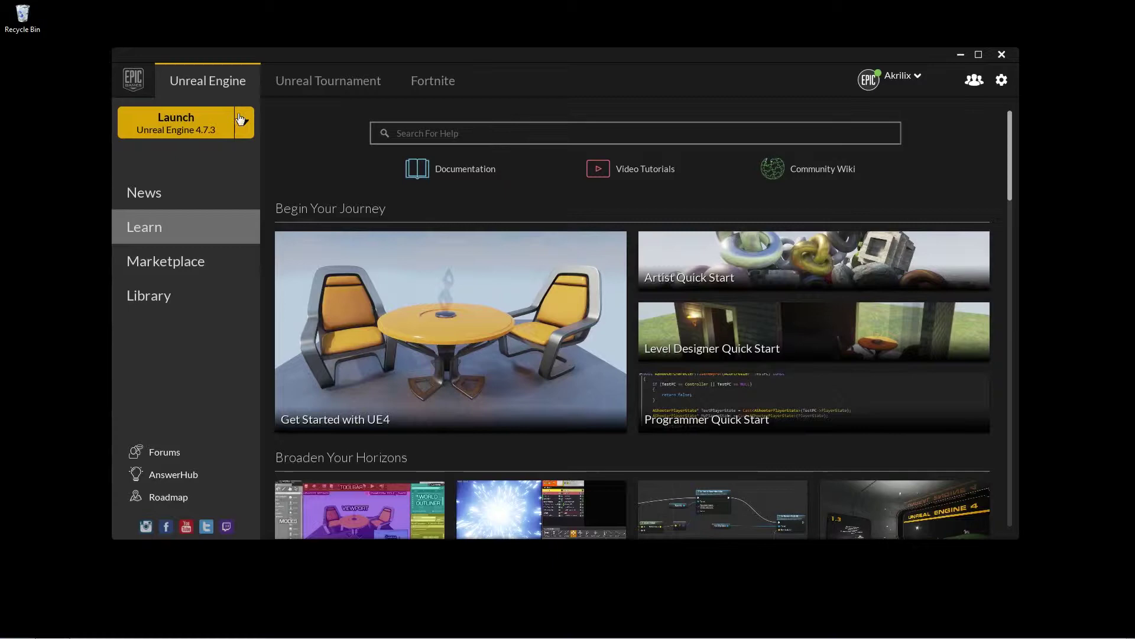
Step: Launch Unreal Engine 4.7.3 and switch the Project Browser to its New Project templates
click(206, 124)
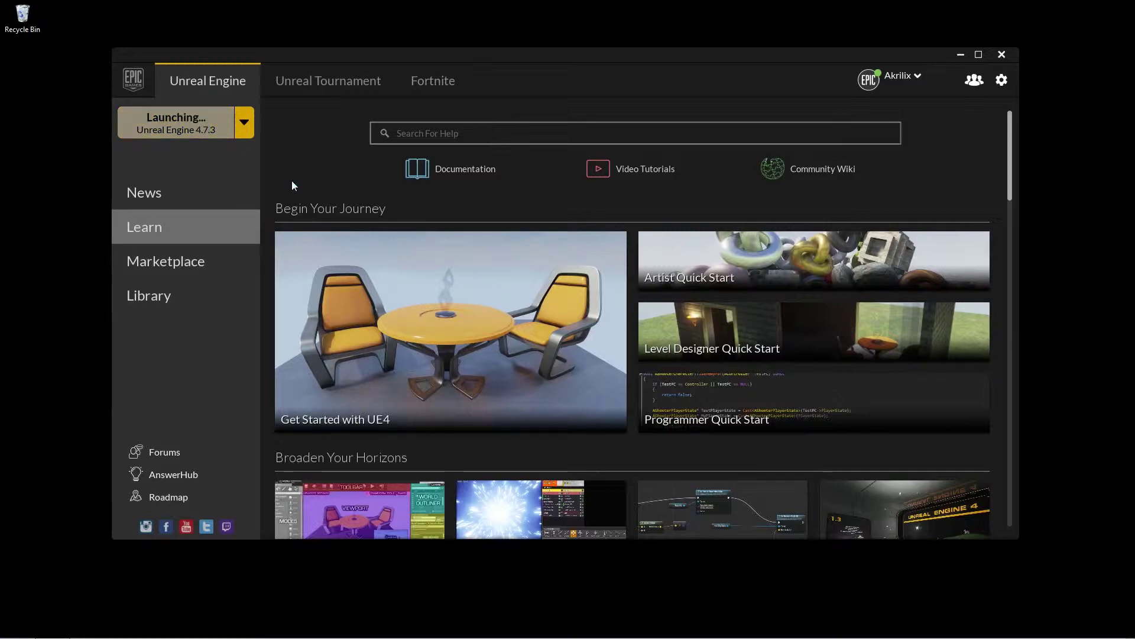
drag(598, 61, 604, 357)
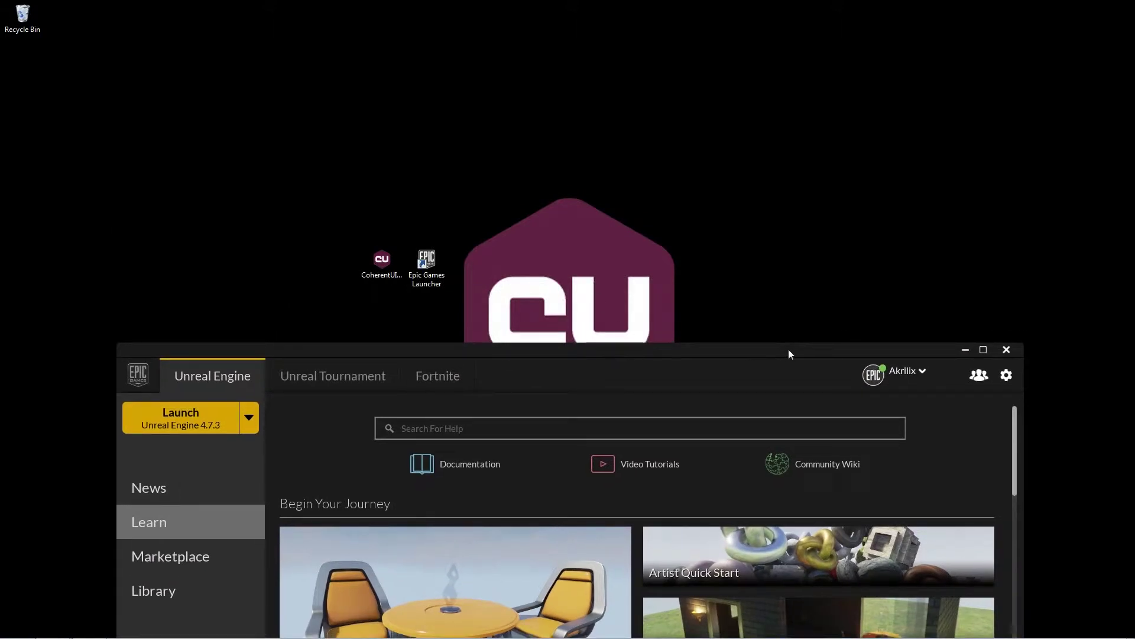
drag(789, 350, 788, 397)
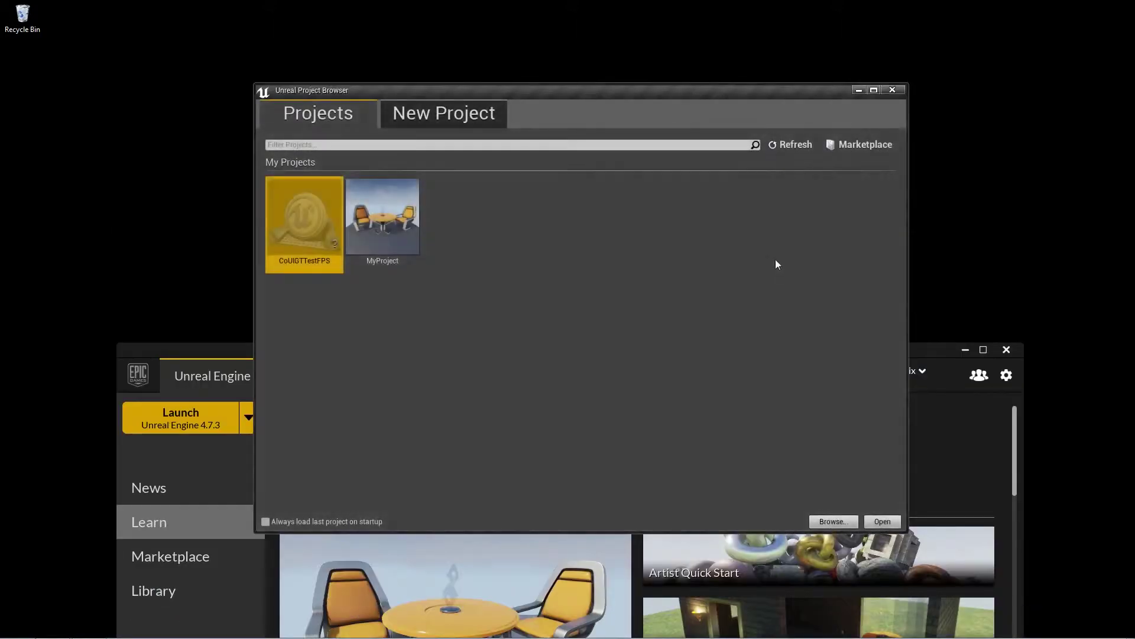
click(468, 114)
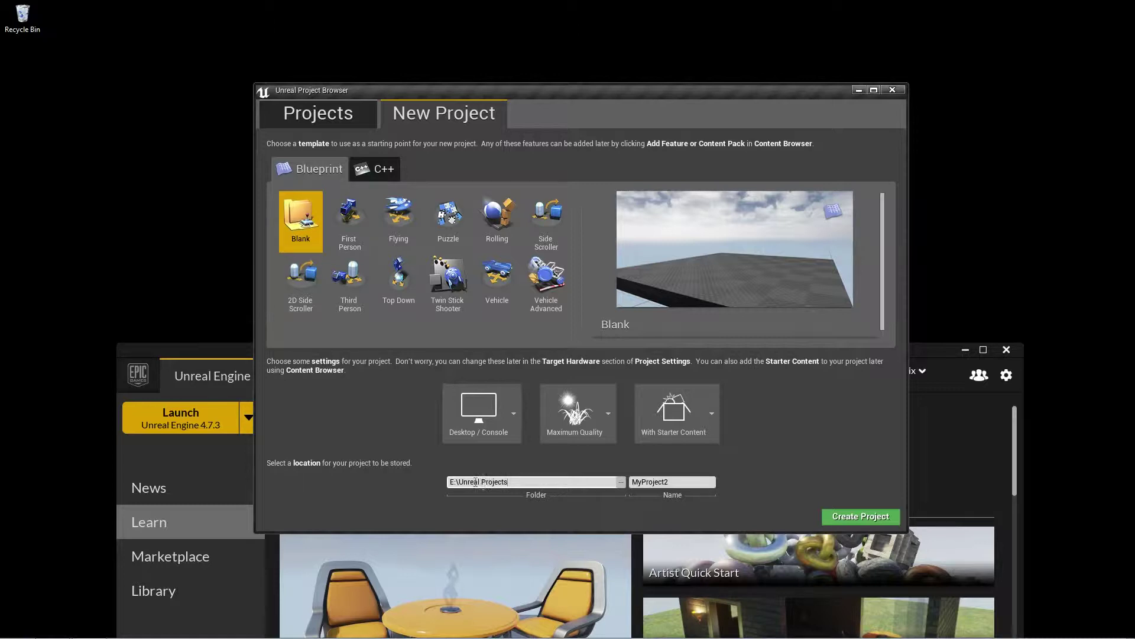
Step: Set the folder to E:\Unreal Projects\ and create the Blank-template project MyProject2
click(516, 481)
click(682, 484)
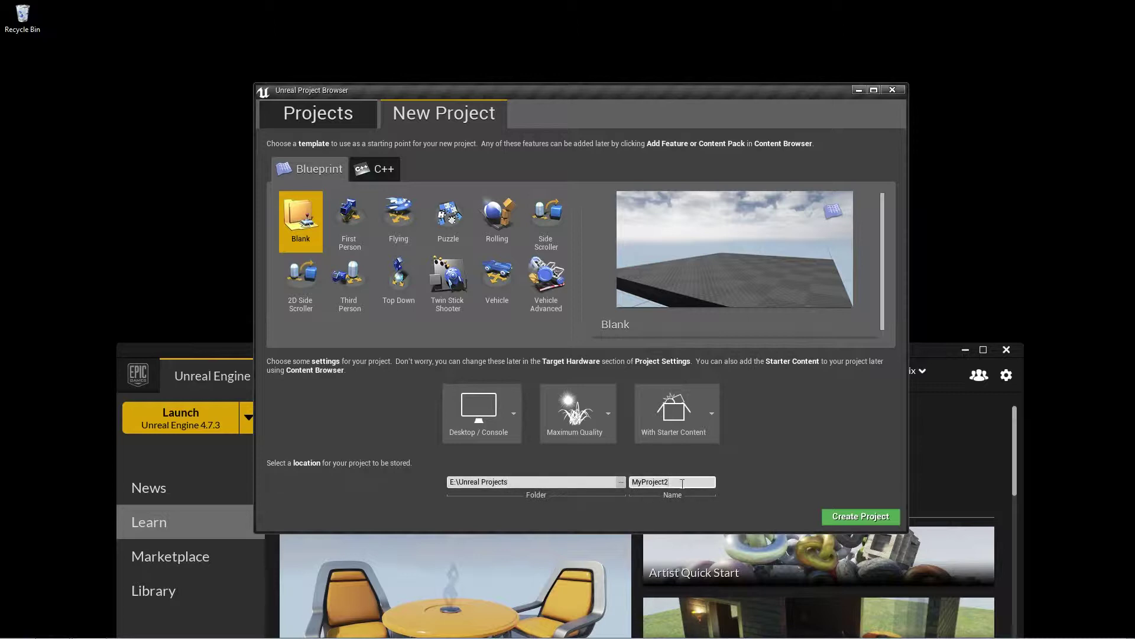
click(620, 482)
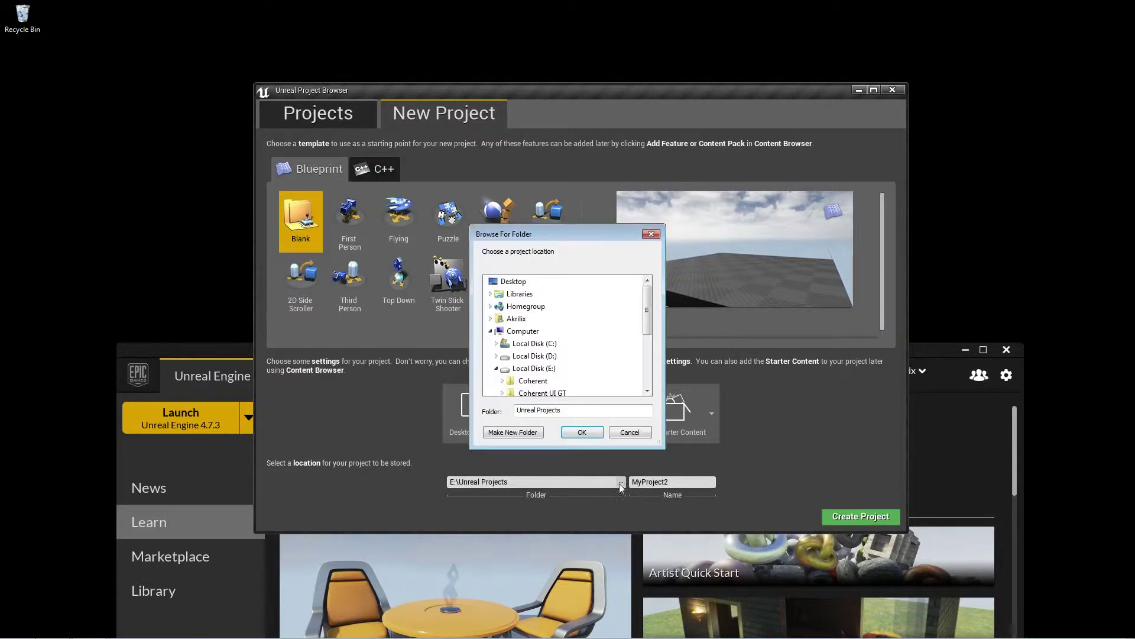
scroll(652, 340, down, 2)
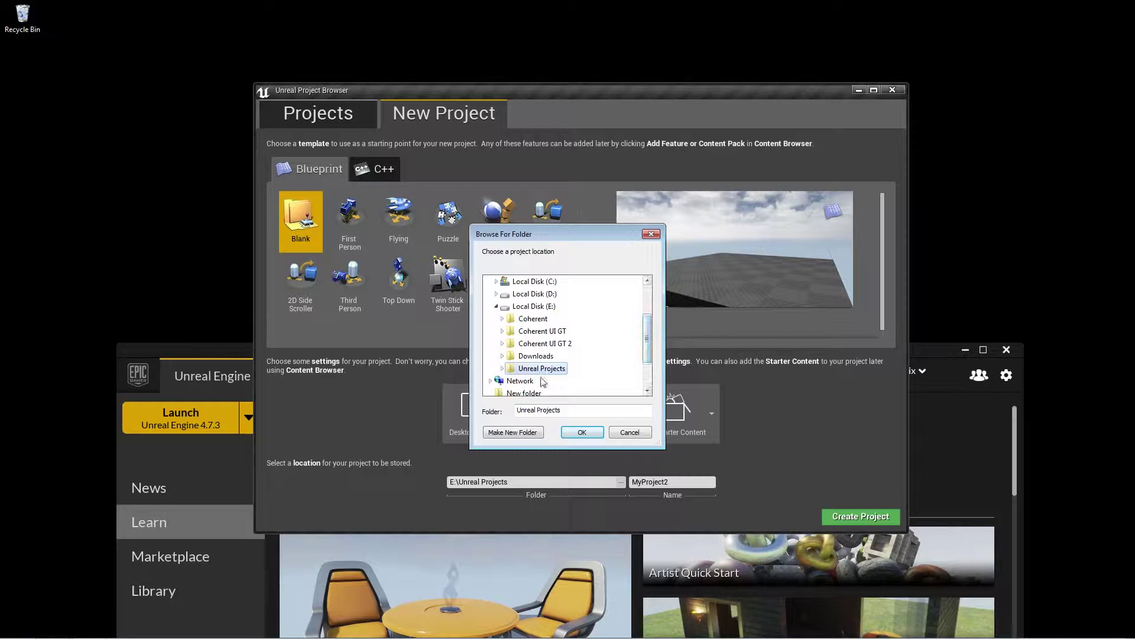
click(502, 368)
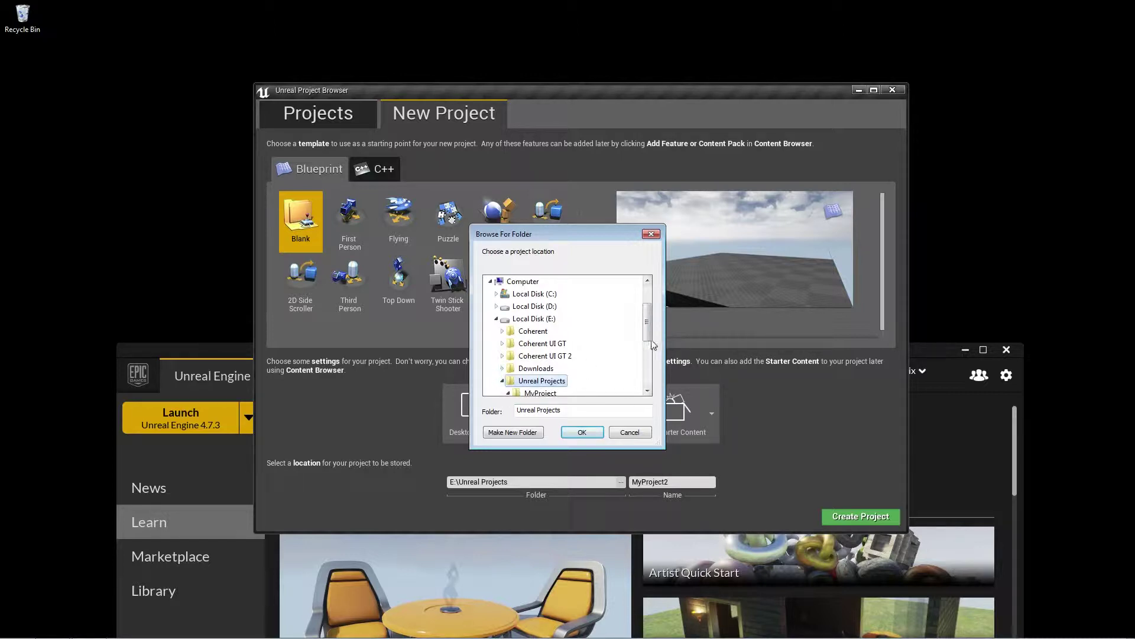
drag(652, 342, 649, 347)
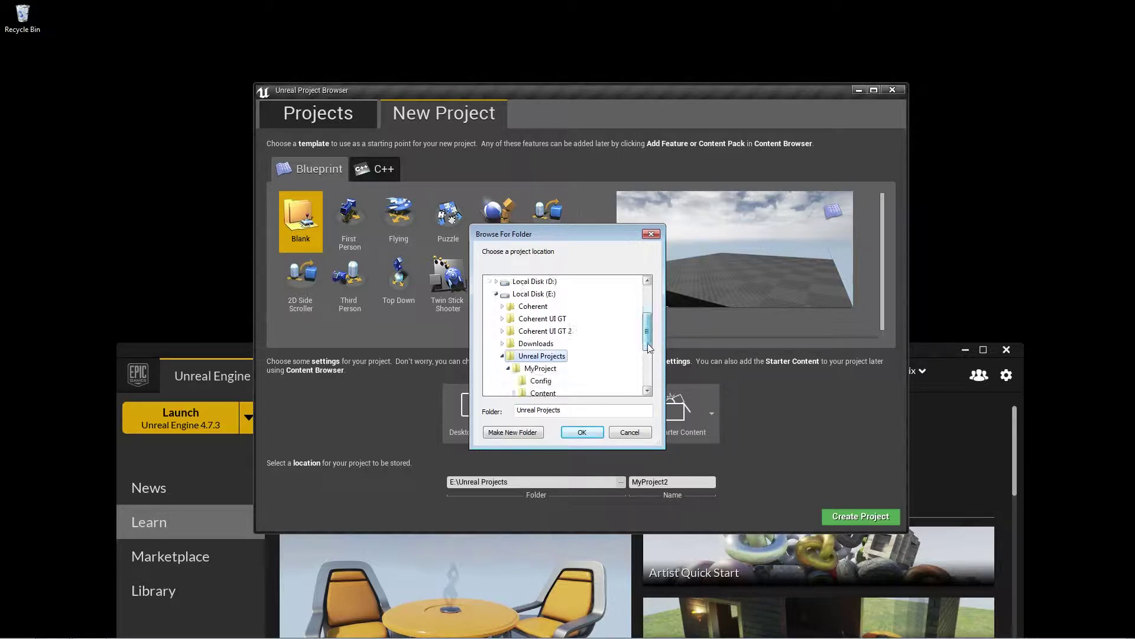
click(585, 434)
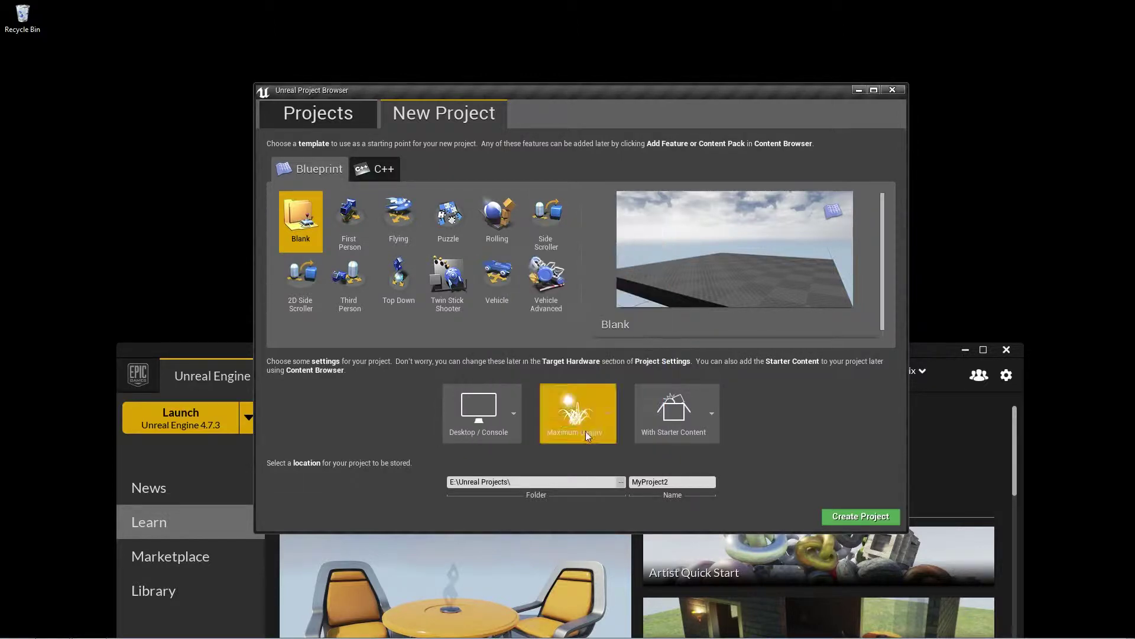
click(844, 516)
drag(578, 355, 569, 80)
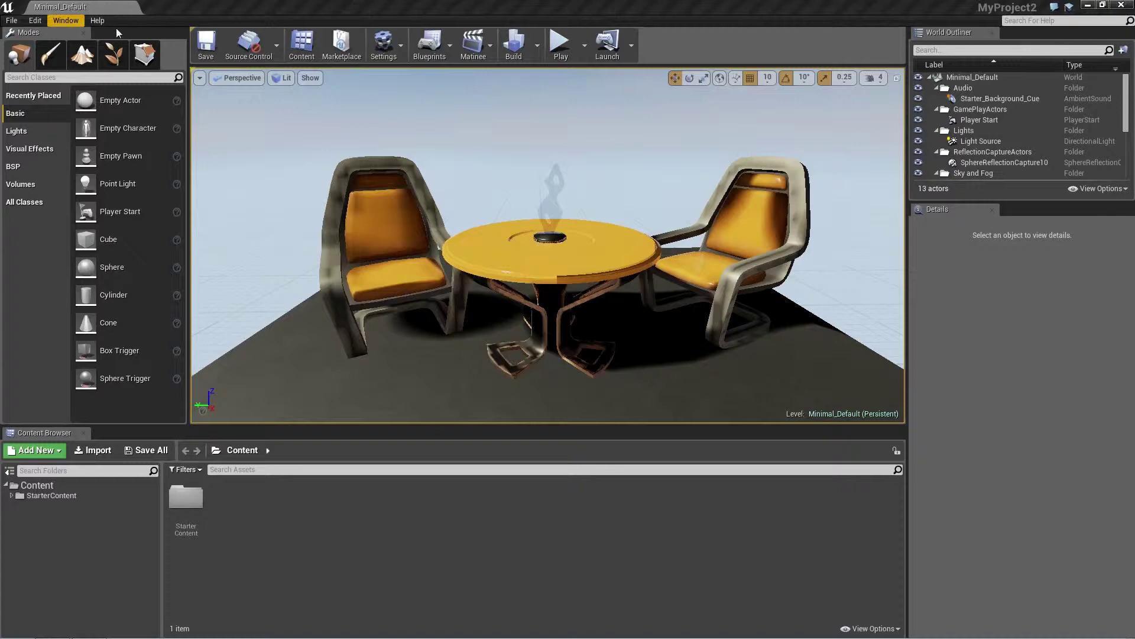
Step: Enable Coherent UI GT under User Interface in the Plugins window and restart the editor
click(67, 21)
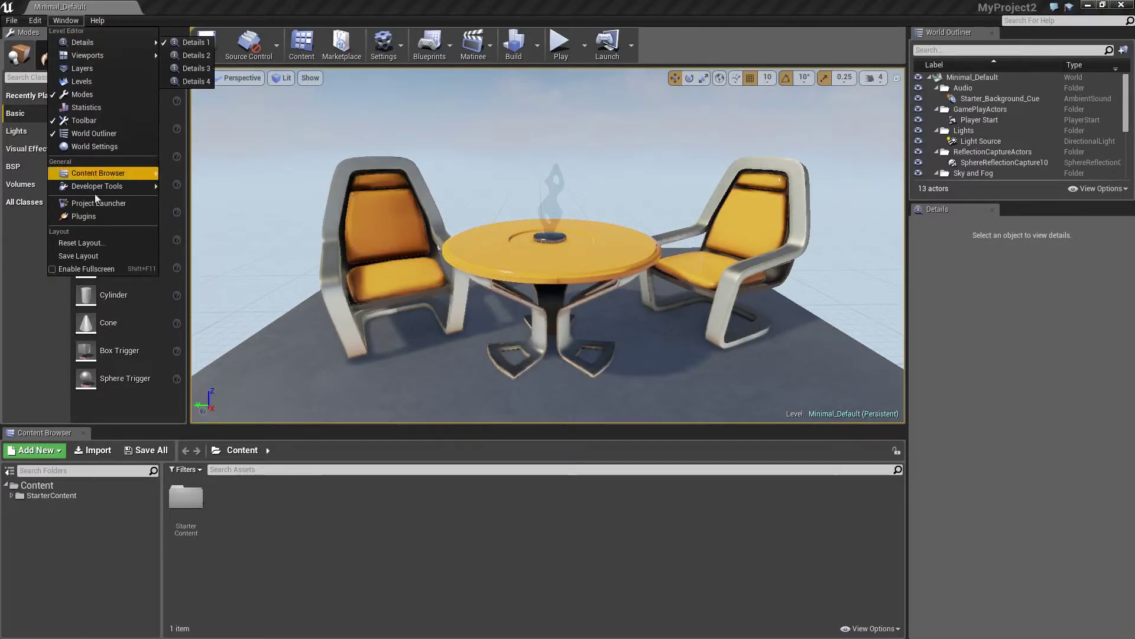
click(85, 216)
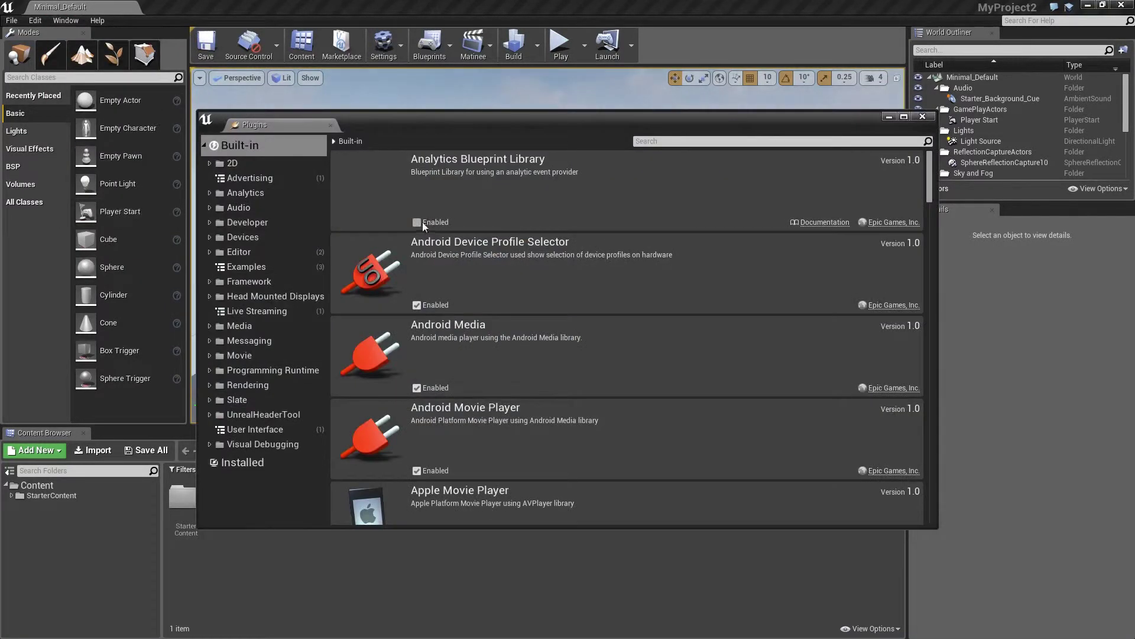
click(262, 433)
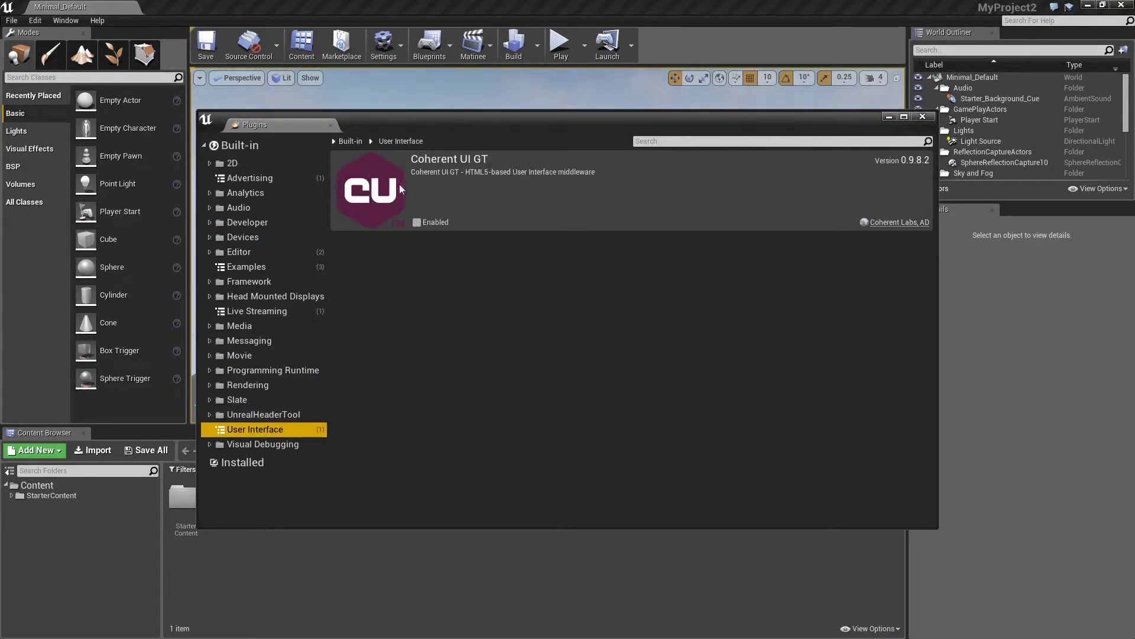
click(417, 223)
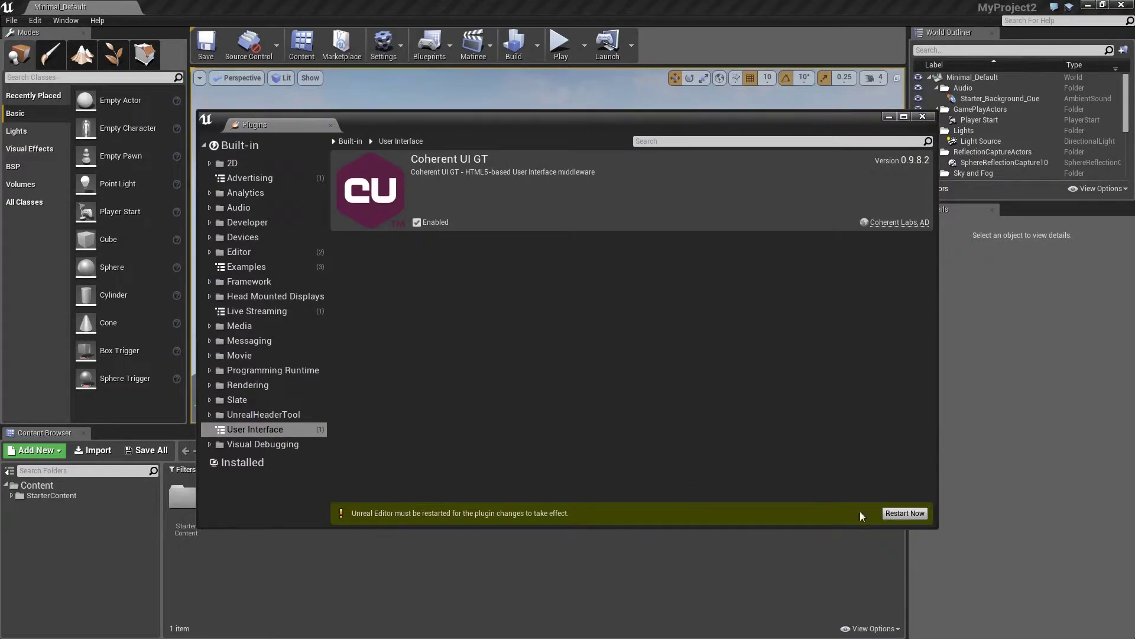
click(905, 513)
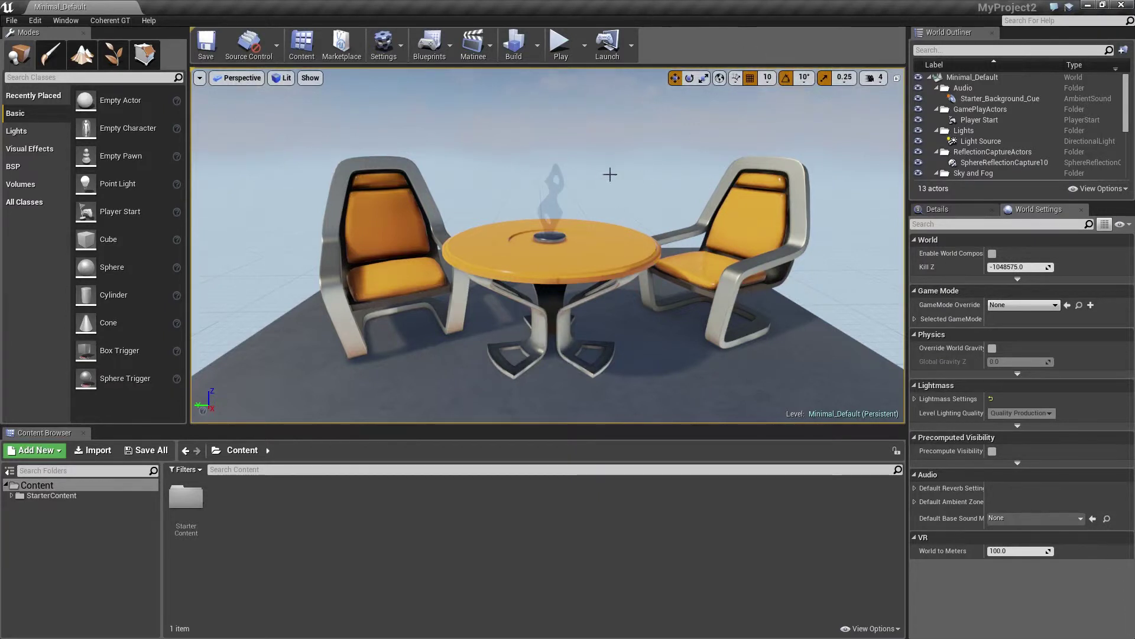
Step: Close the editor and copy uiresources from E:\Coherent UI GT 2\CoUIGTTestFPS\Content
click(1116, 5)
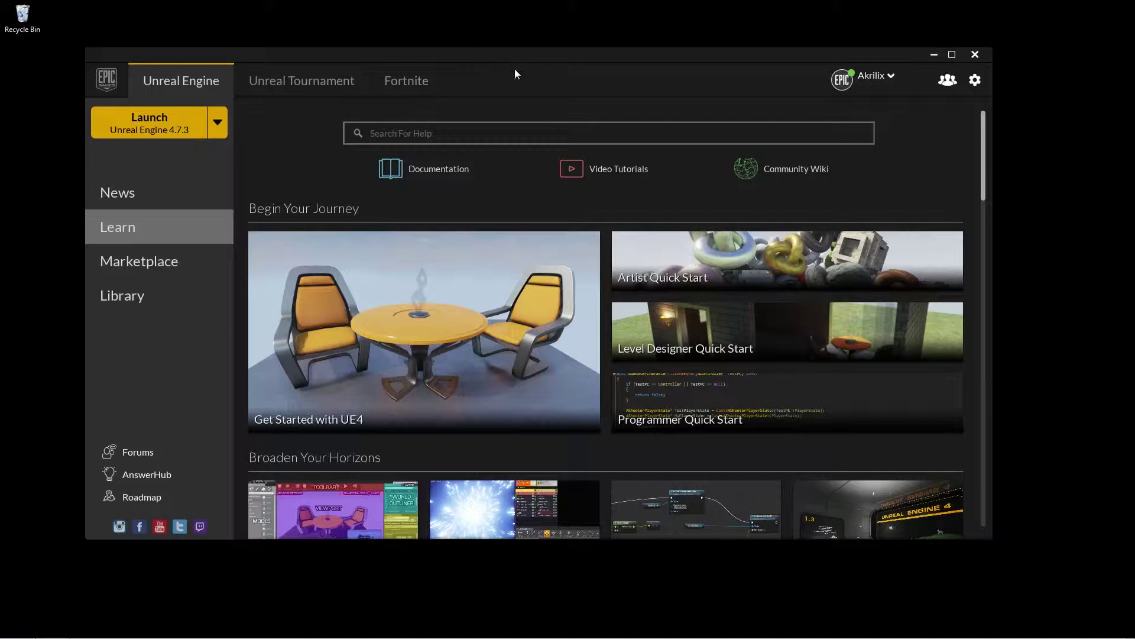
key(super+e)
double_click(645, 210)
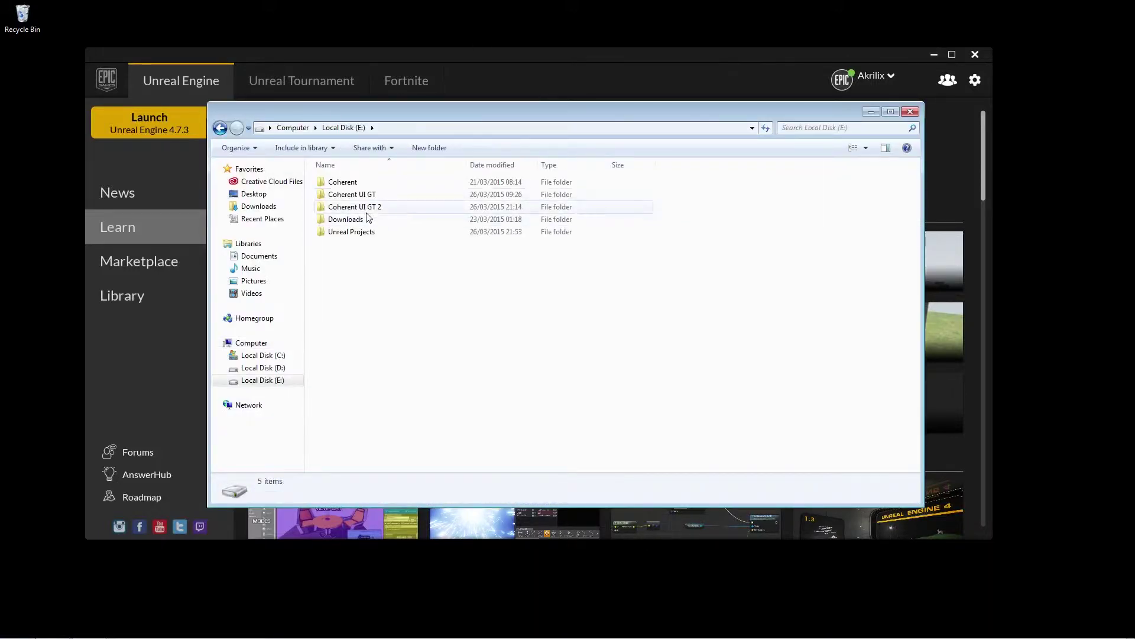
drag(293, 115, 290, 115)
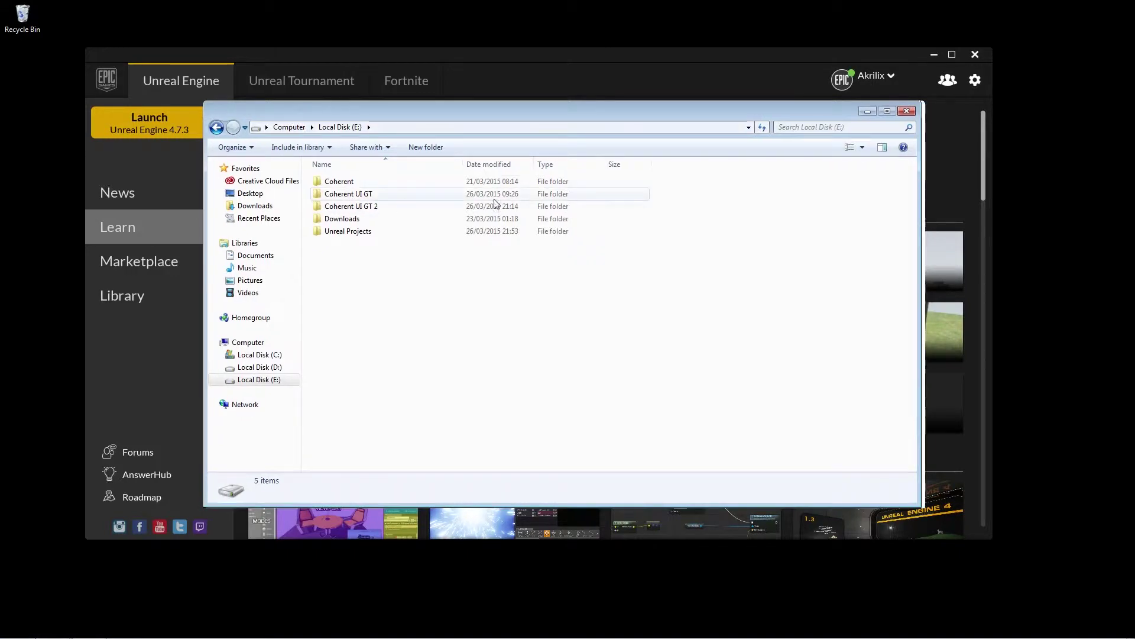
click(389, 210)
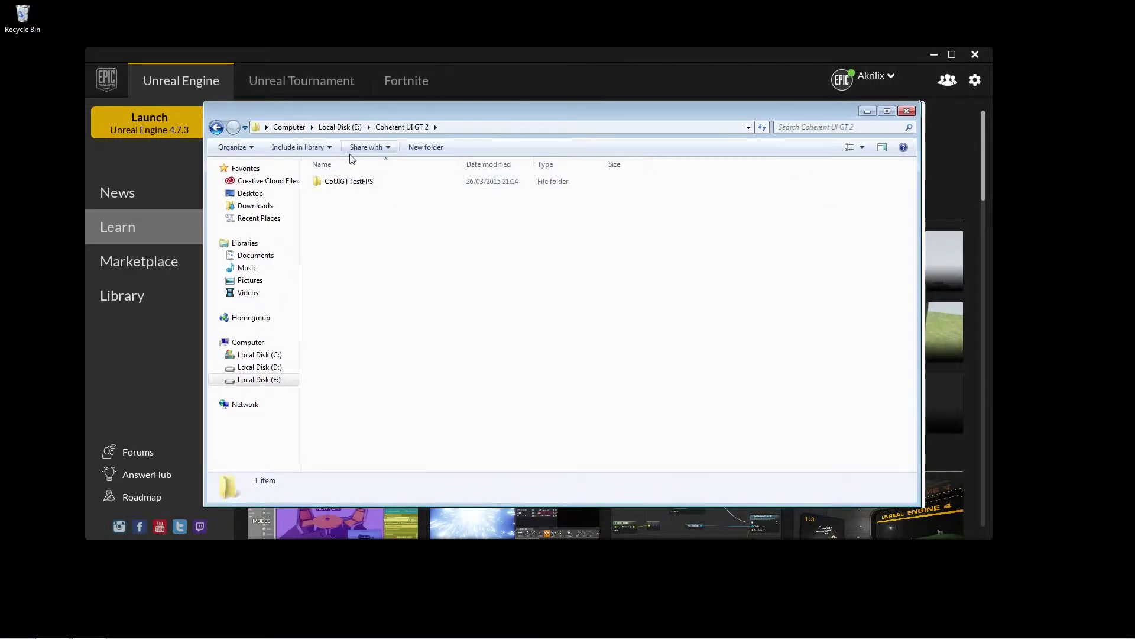
double_click(350, 182)
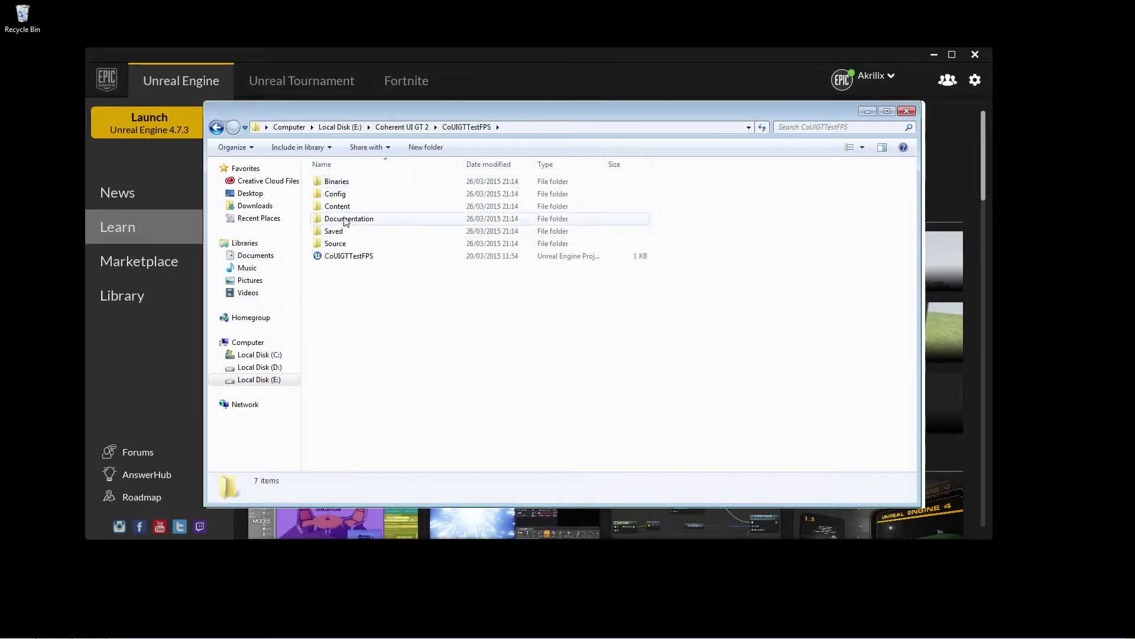
double_click(340, 206)
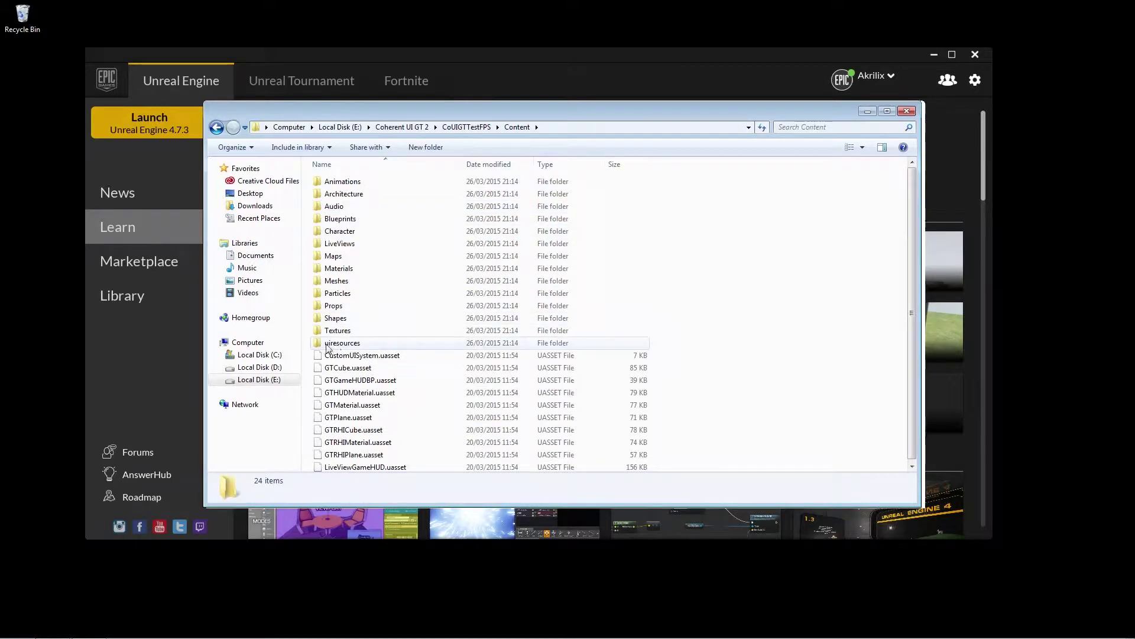
click(351, 348)
right_click(349, 345)
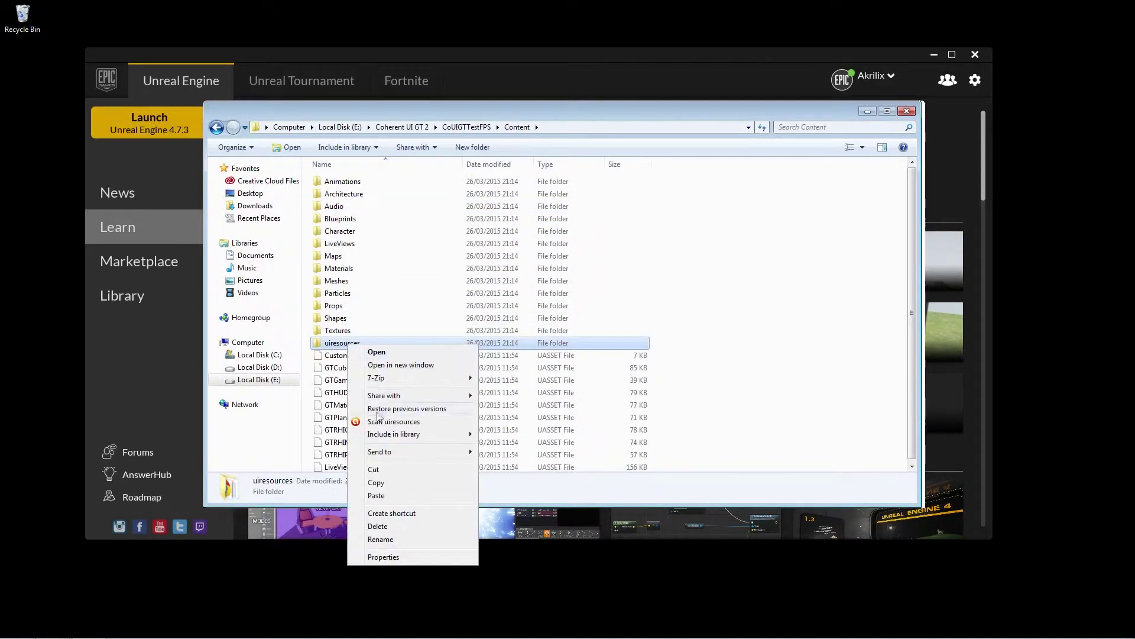
click(379, 494)
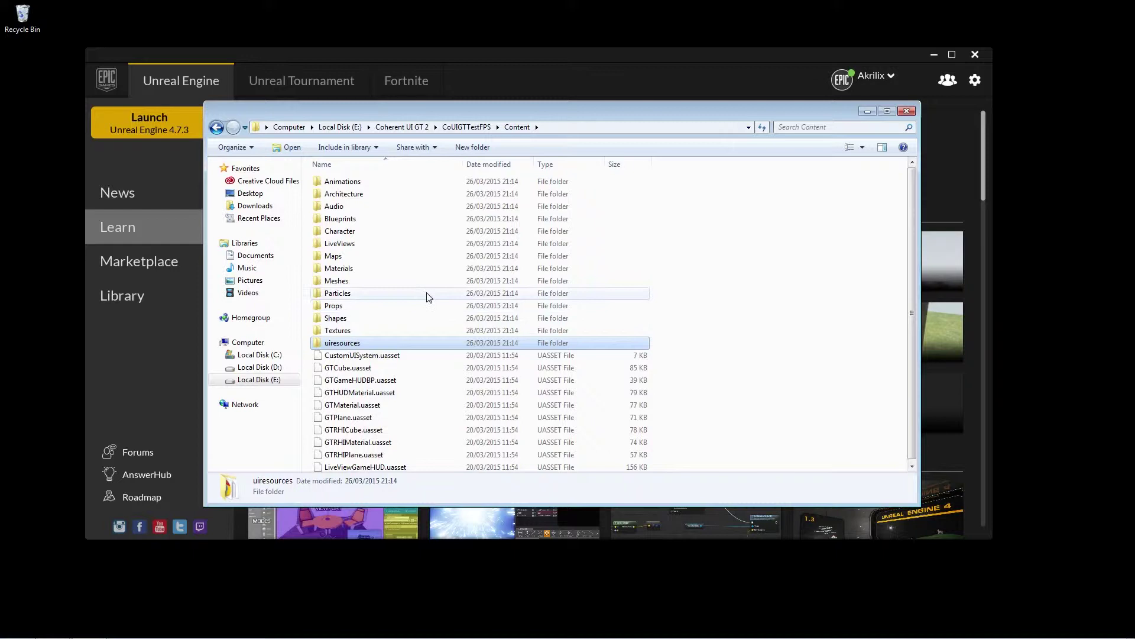
Step: Paste uiresources into E:\Unreal Projects\MyProject2\Content and relaunch Unreal Engine 4.7.3
key(BackSpace)
key(BackSpace)
key(BackSpace)
click(385, 288)
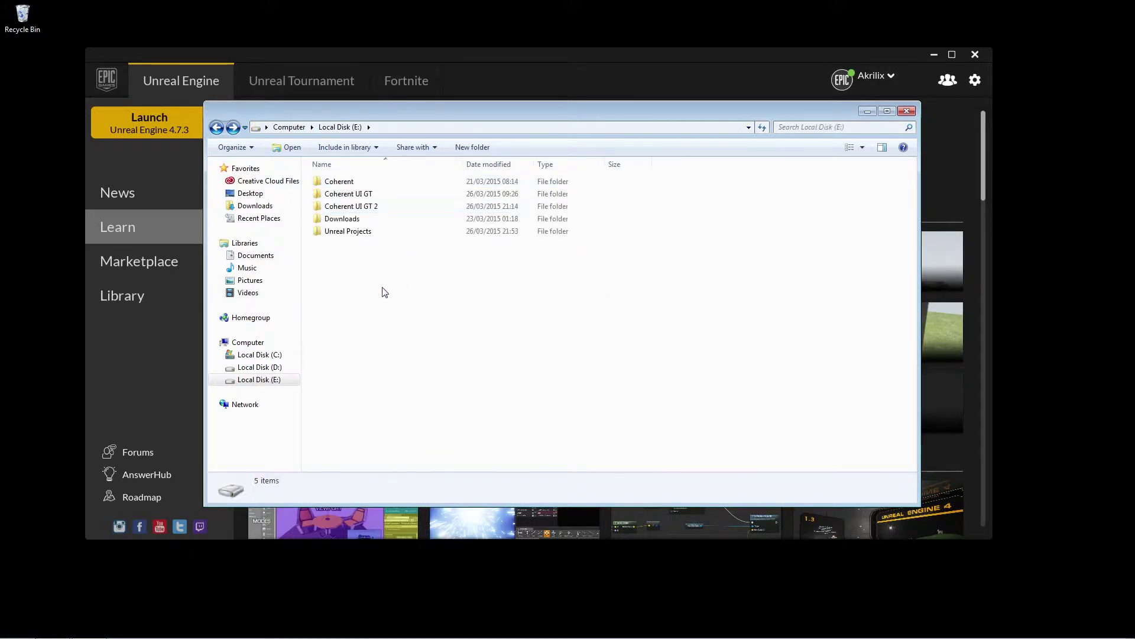
click(360, 237)
double_click(361, 235)
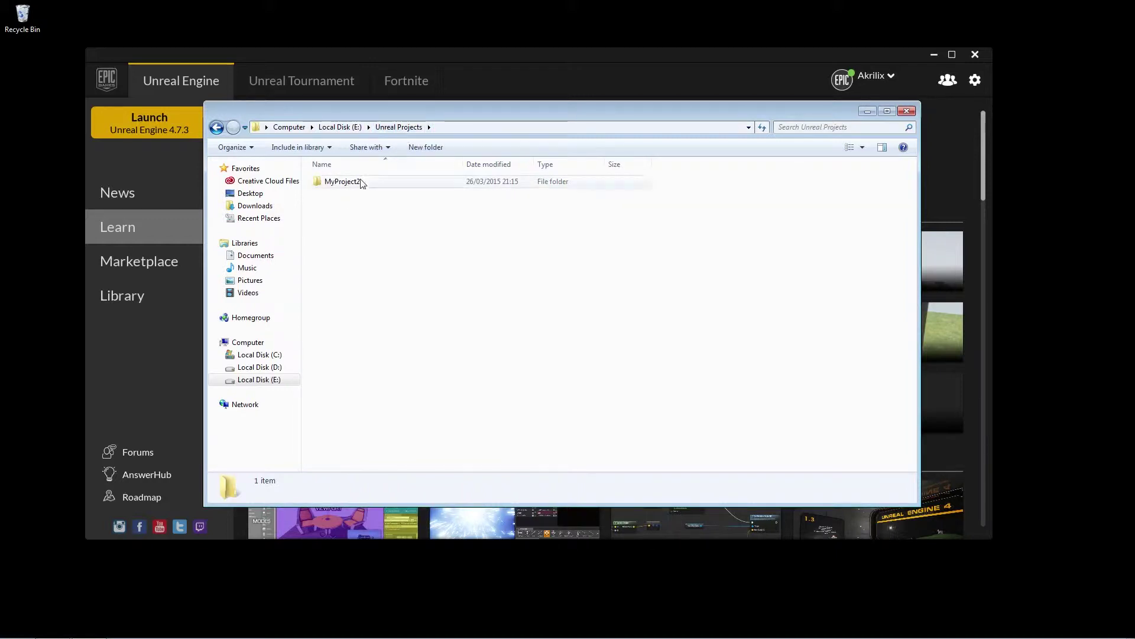
click(339, 187)
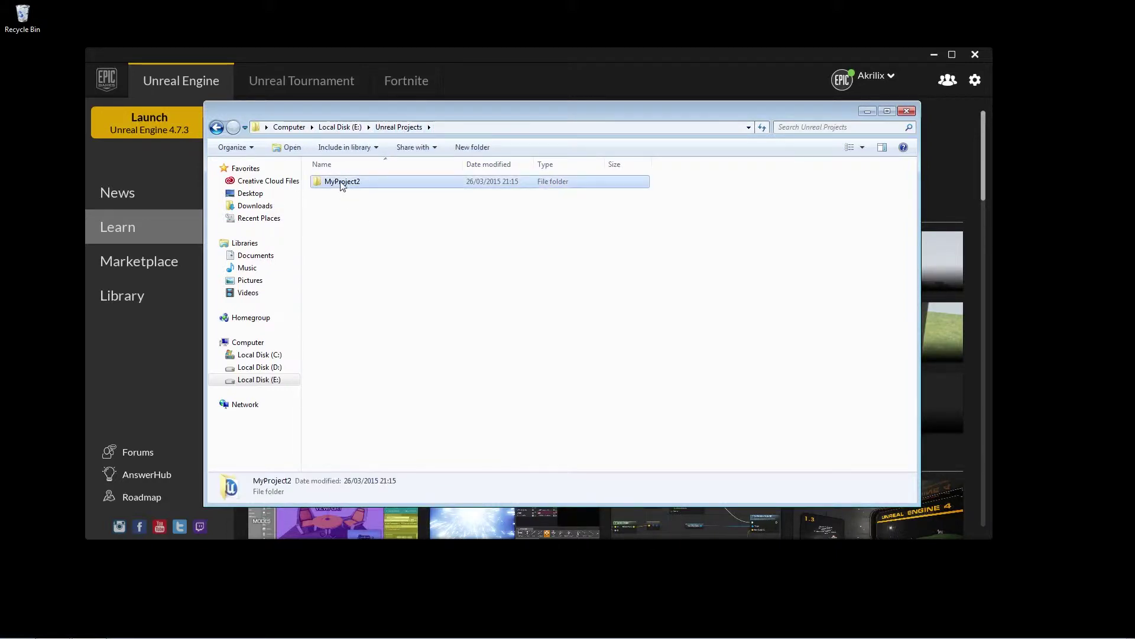
double_click(341, 183)
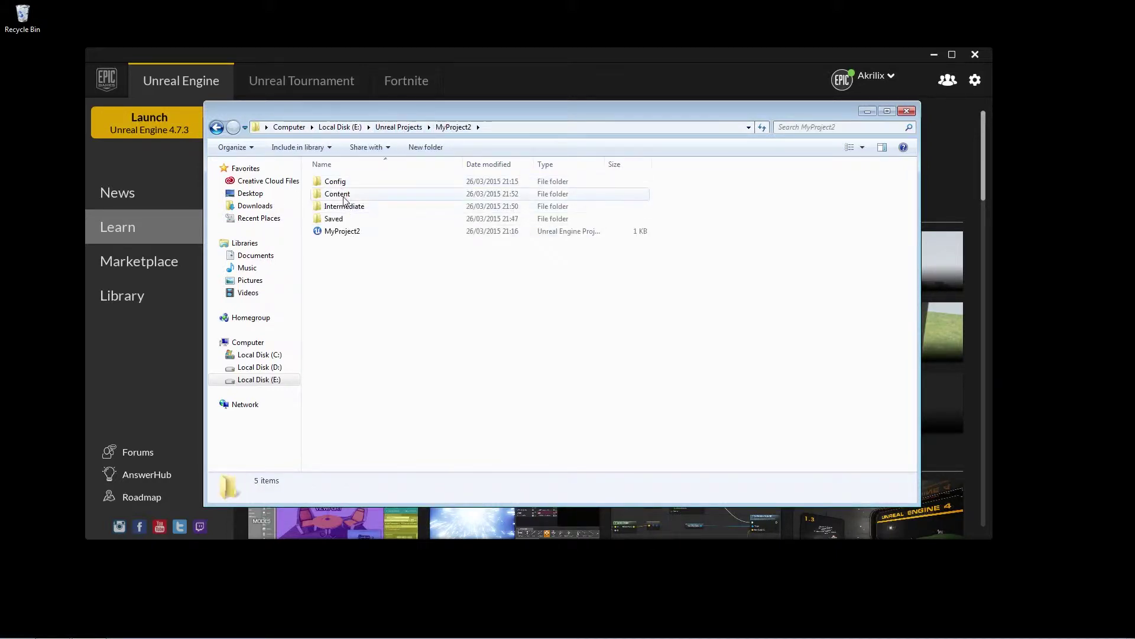
double_click(344, 199)
right_click(355, 254)
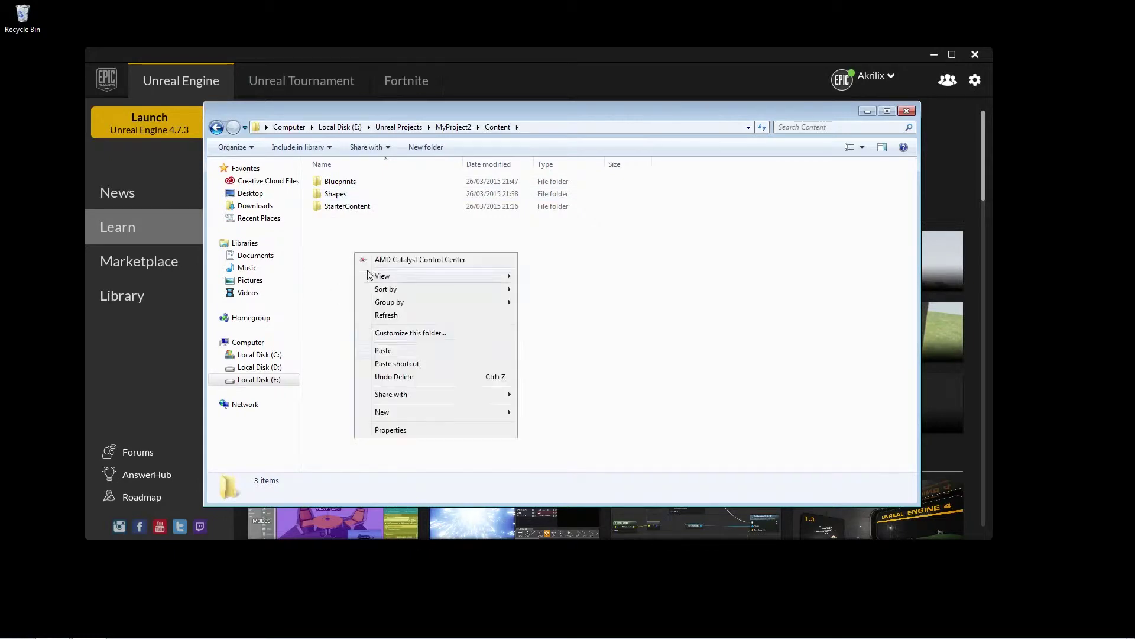
click(412, 354)
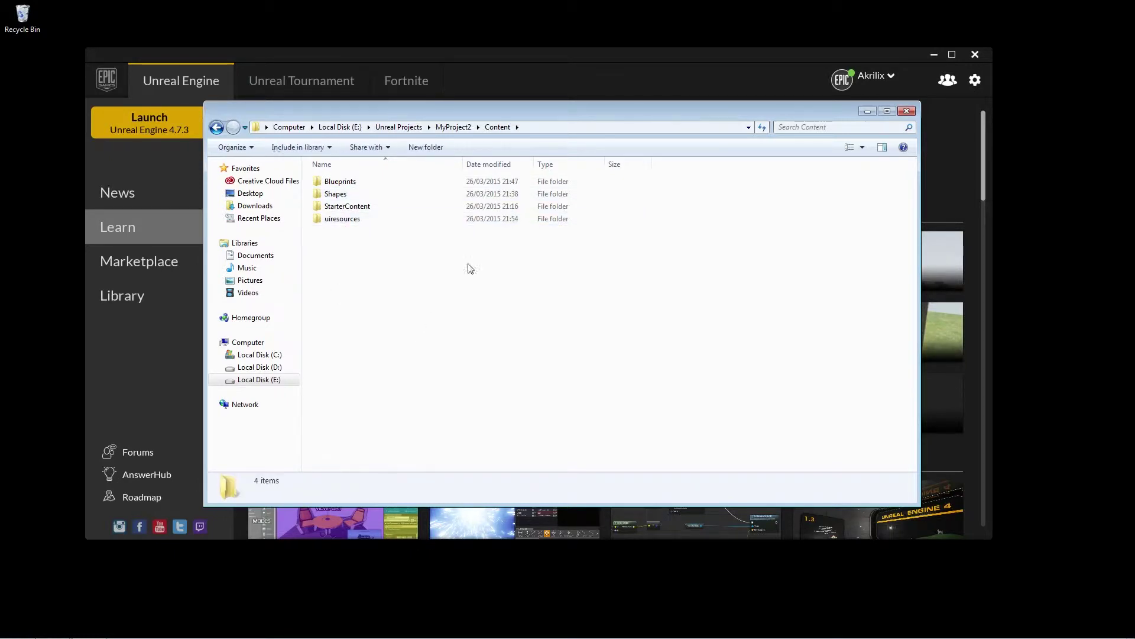
click(907, 110)
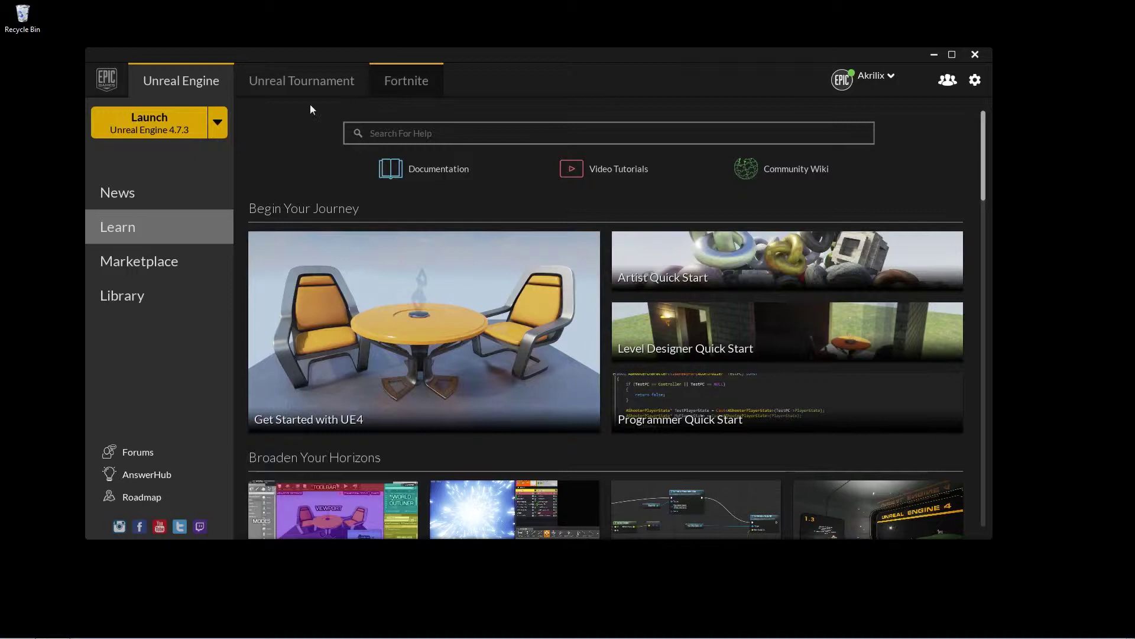
click(158, 123)
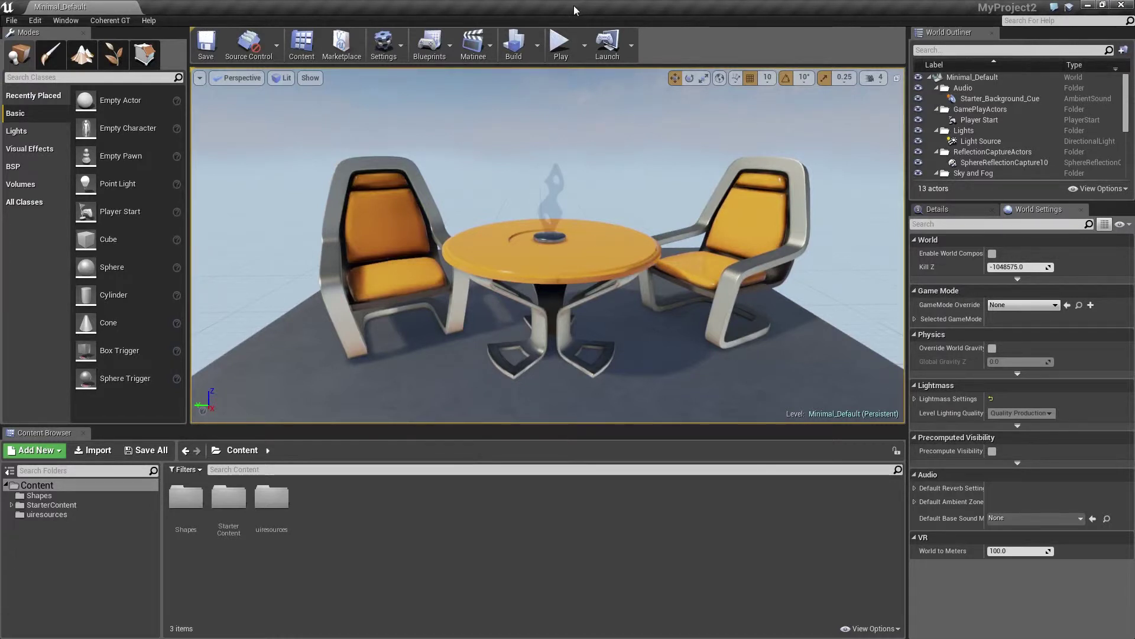
Step: Create a new level from the Default template and select the Untitled world in the Outliner
click(12, 21)
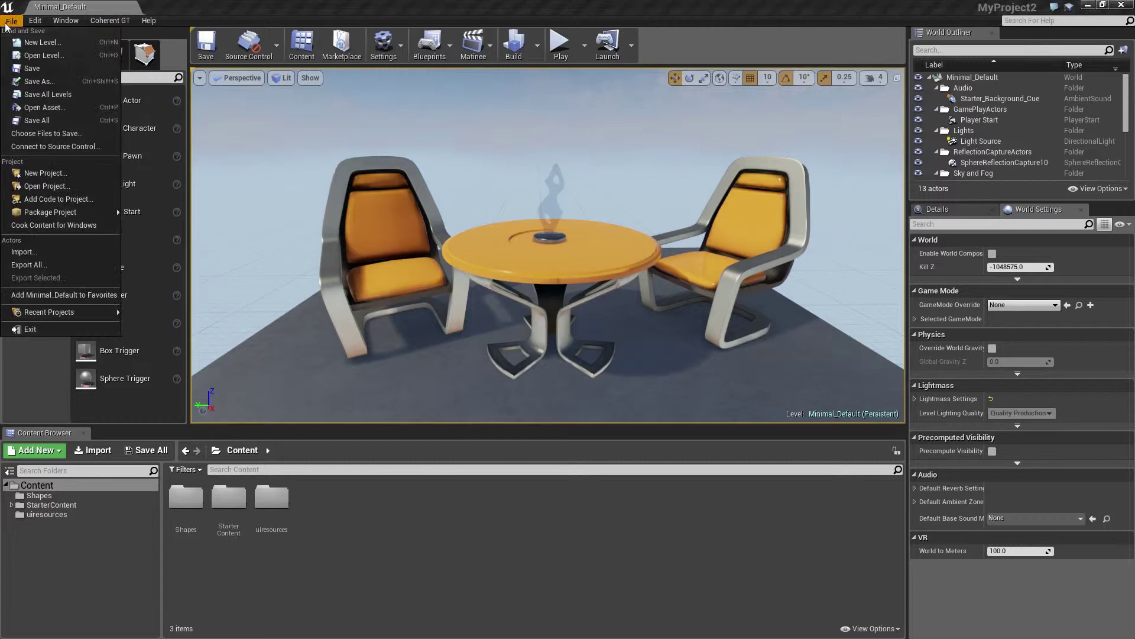
click(27, 42)
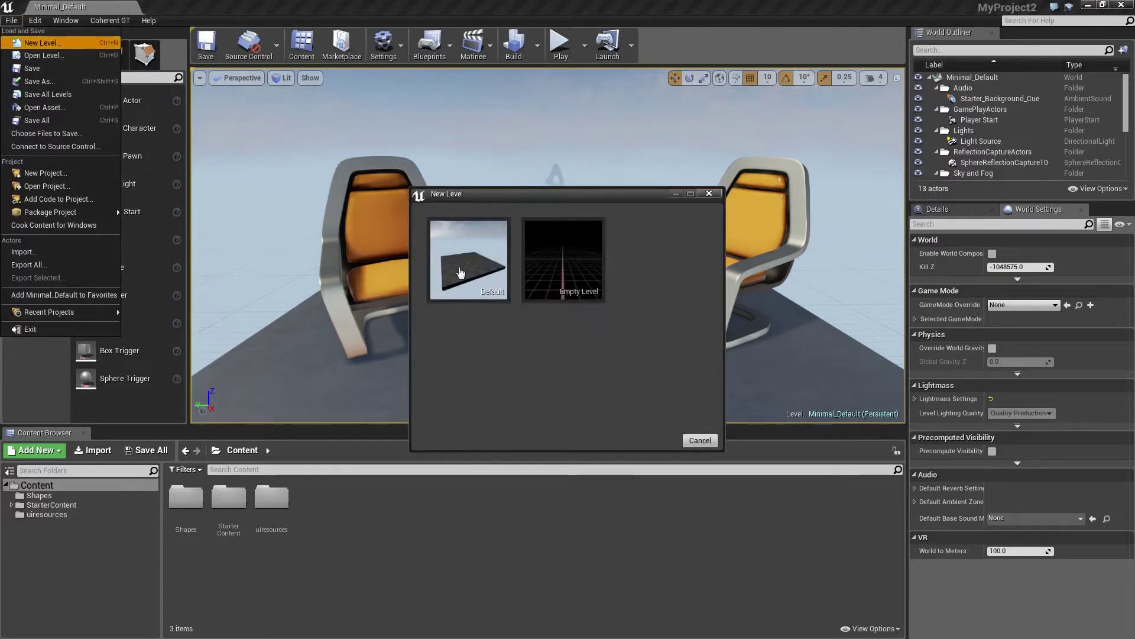
click(461, 266)
drag(606, 256, 550, 231)
click(966, 78)
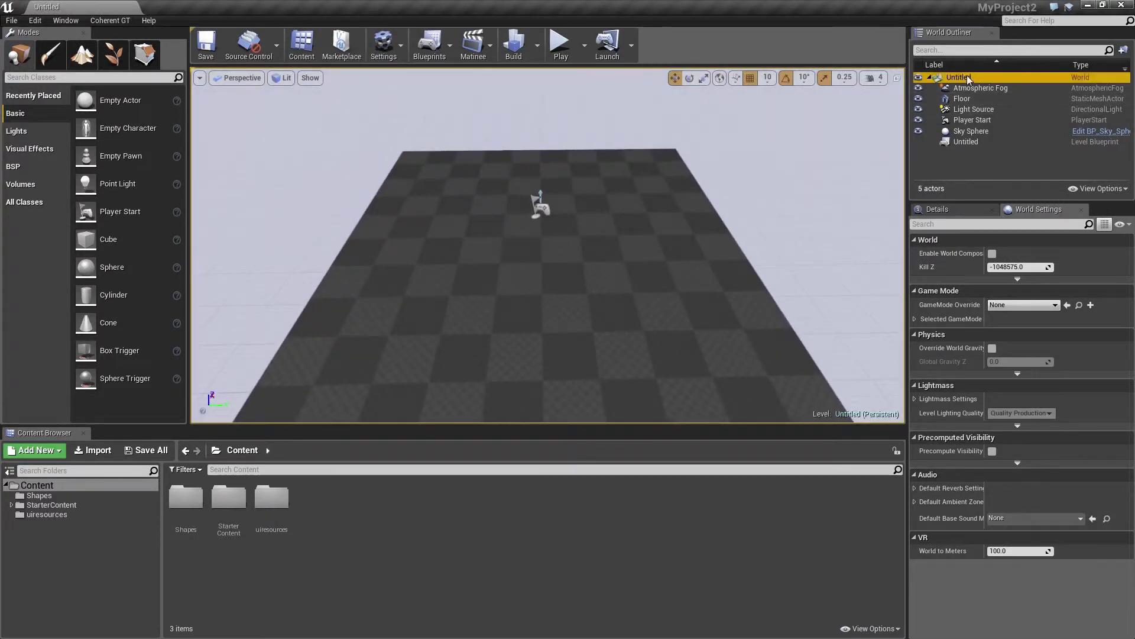
Step: Create a new game mode named MyGameMode as the level's GameMode Override
click(1090, 304)
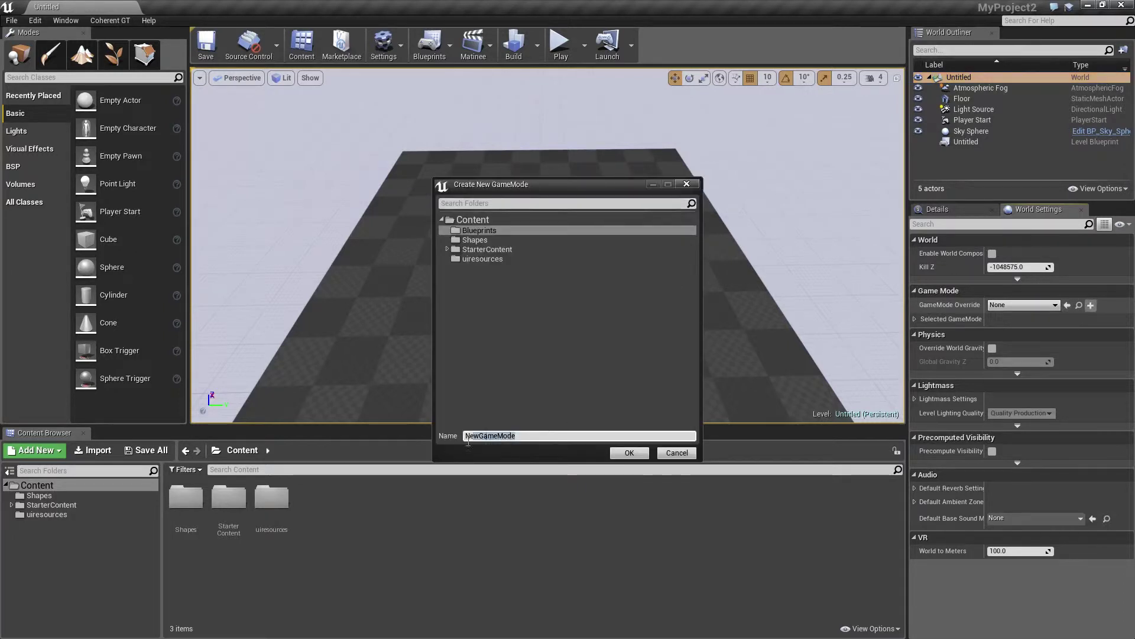
text(MyGameGo)
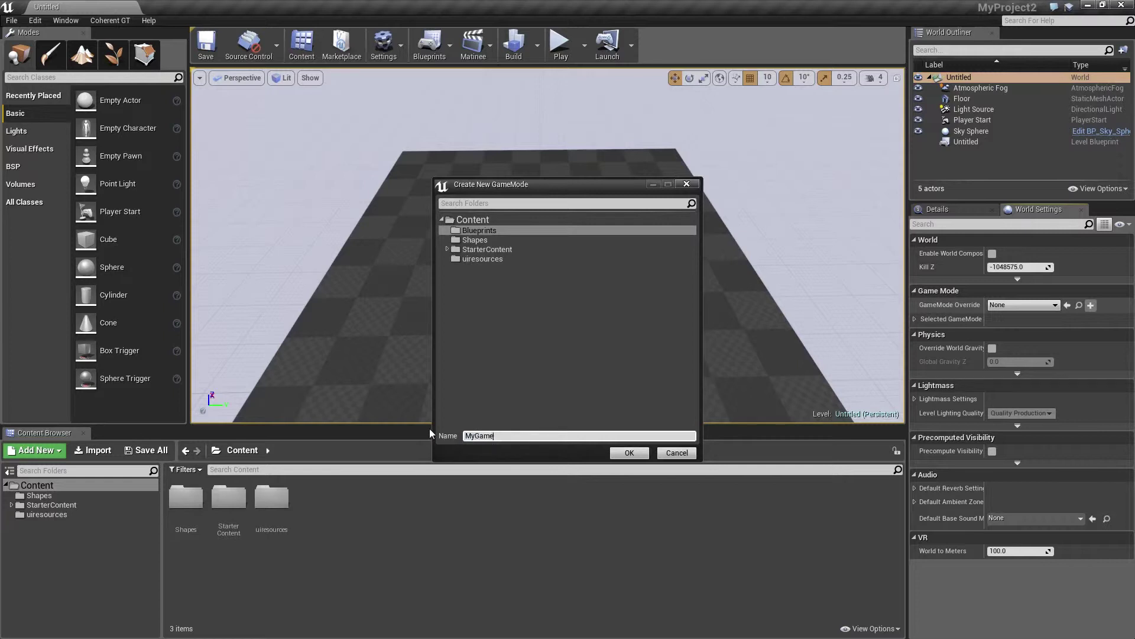
key(BackSpace)
key(BackSpace)
text(Mode)
click(626, 452)
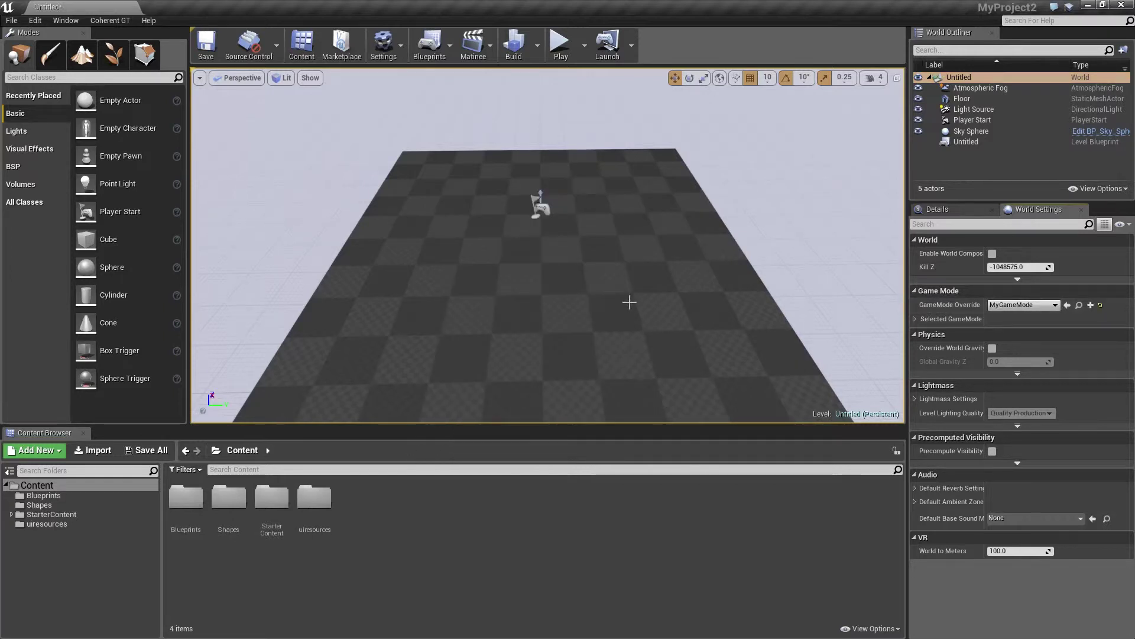
Step: Set MyGameMode as Default GameMode in Project Settings > Maps & Modes
click(33, 21)
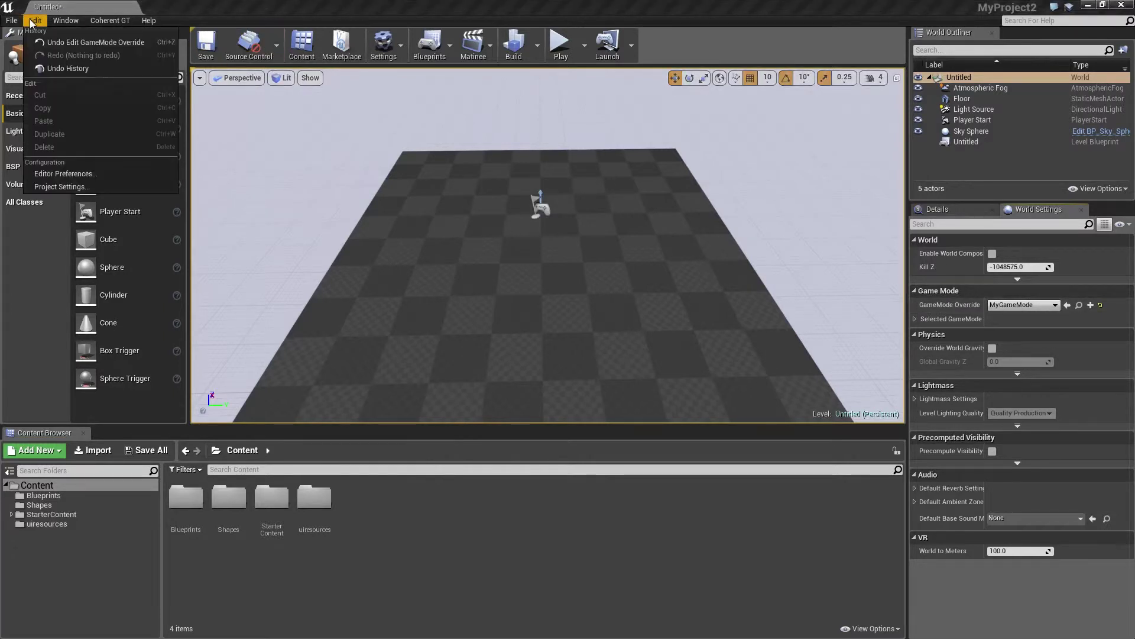
click(58, 188)
click(222, 183)
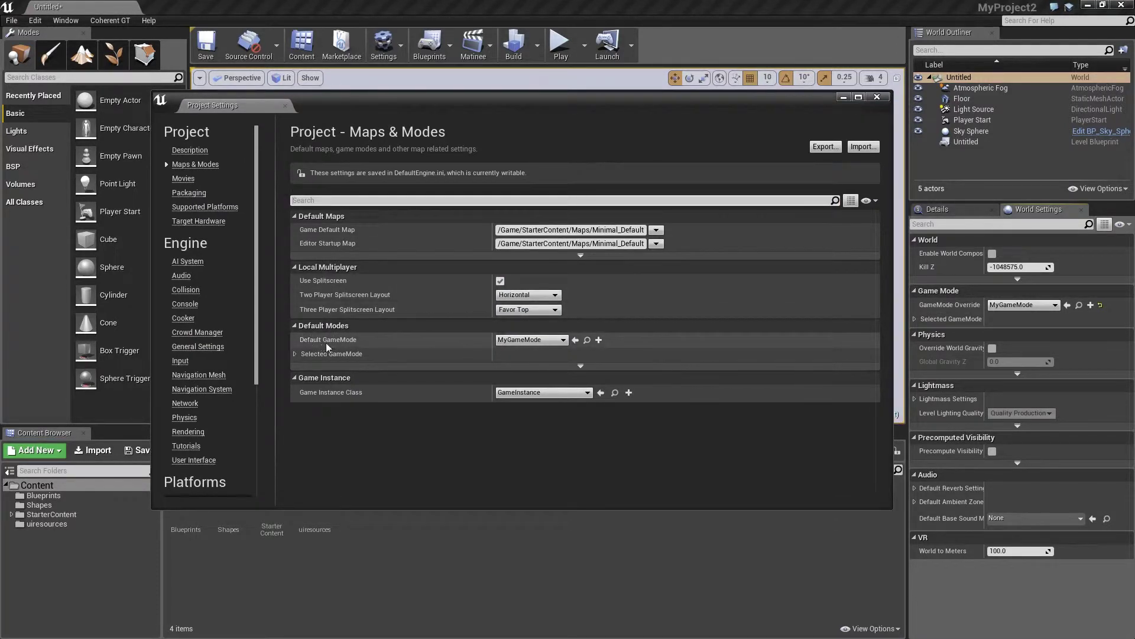
click(555, 341)
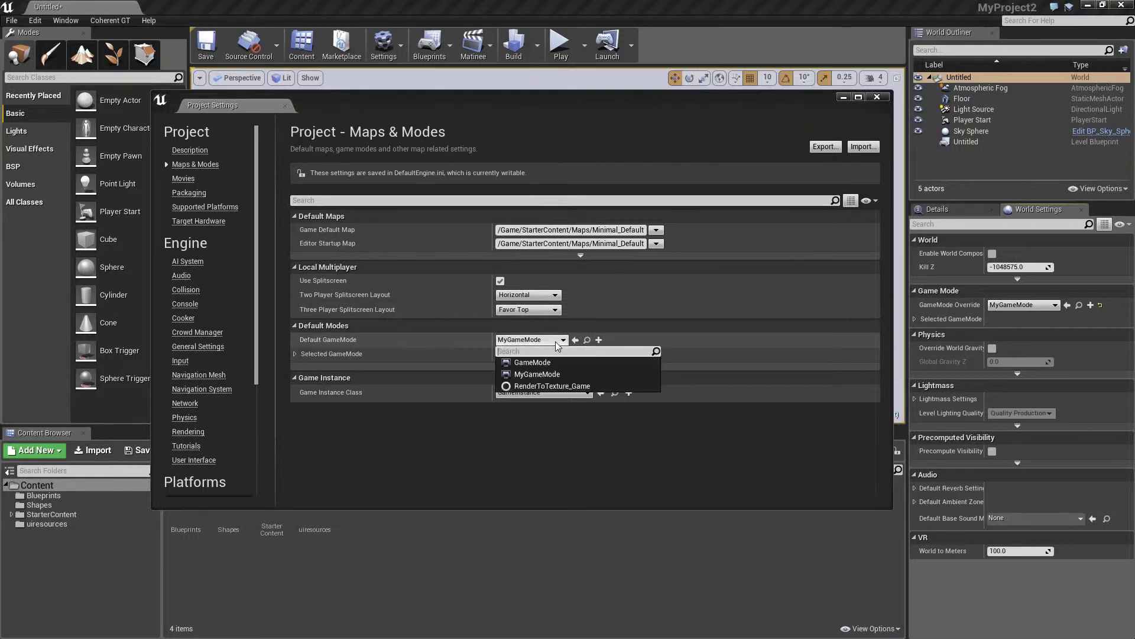
click(535, 370)
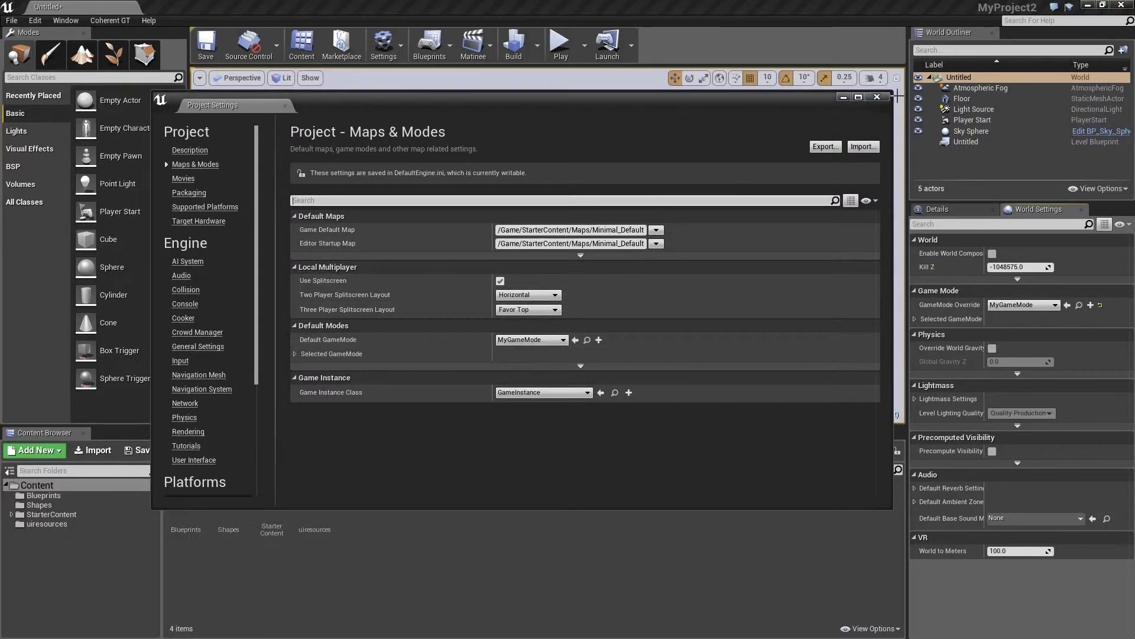
click(878, 97)
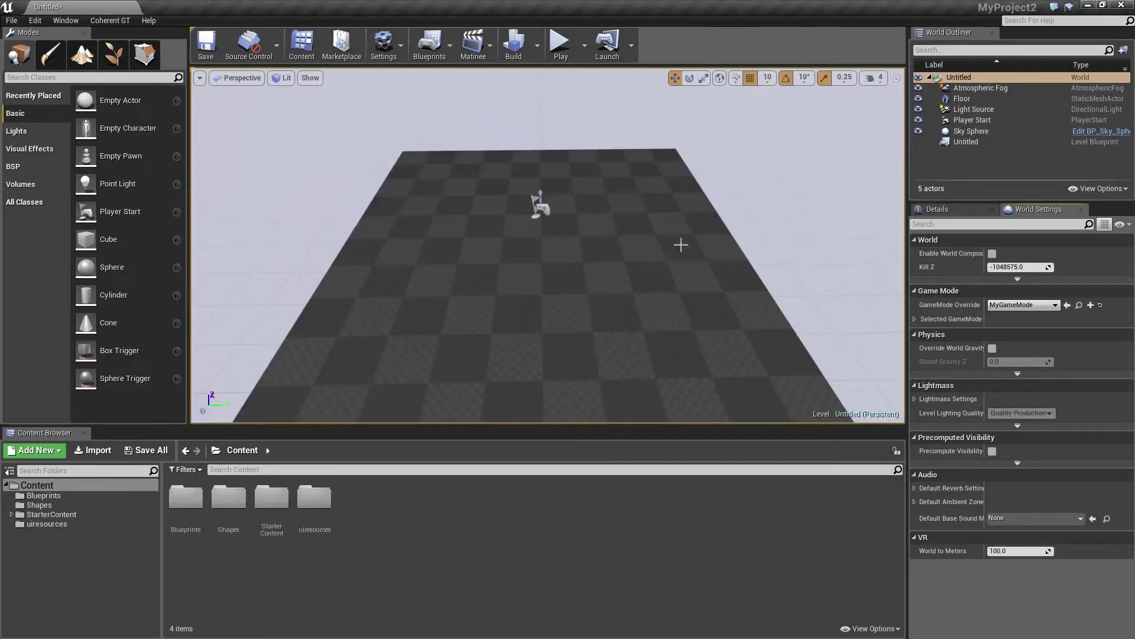
Step: Add a Coherent GT HUD, check the GameMode's HUD Class, and close the hud.html browser preview
drag(678, 243, 737, 203)
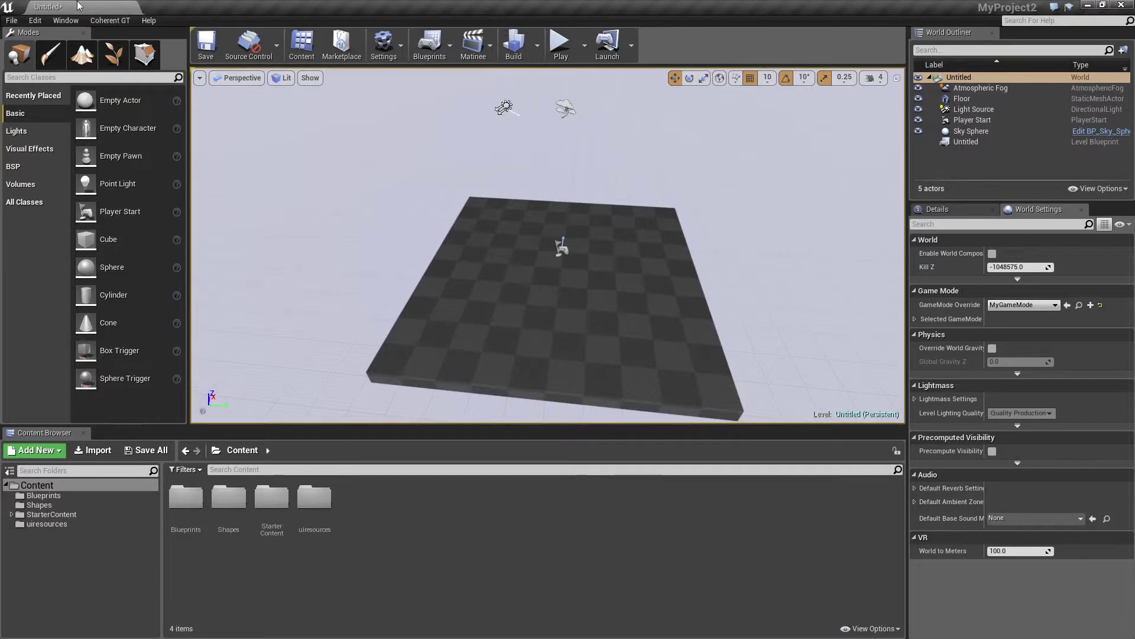
click(122, 19)
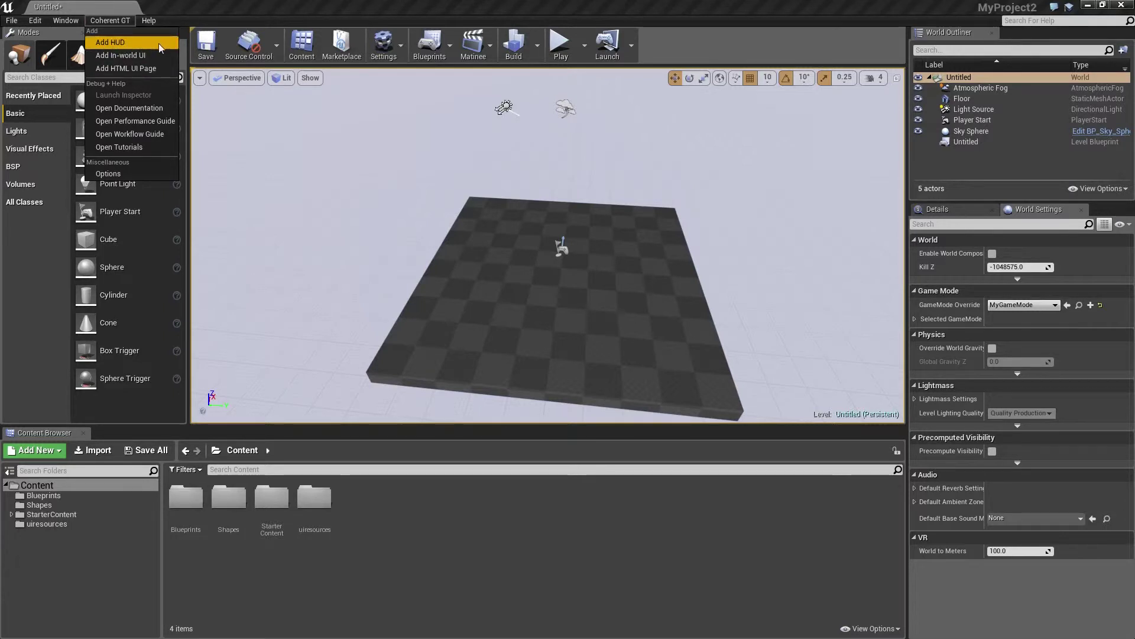
click(108, 43)
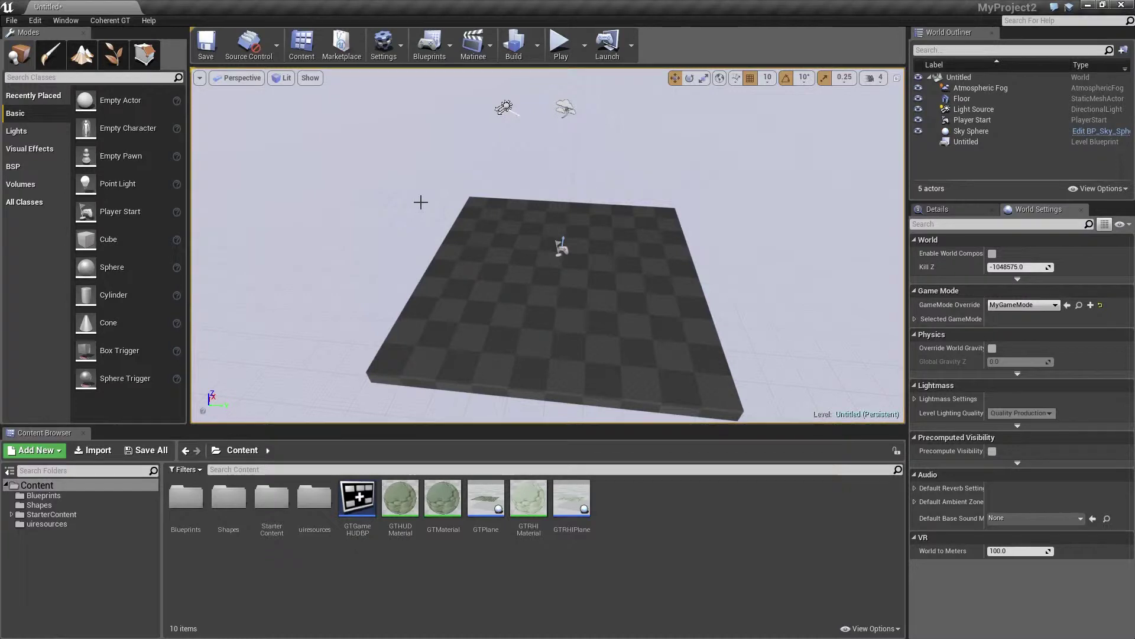
click(913, 319)
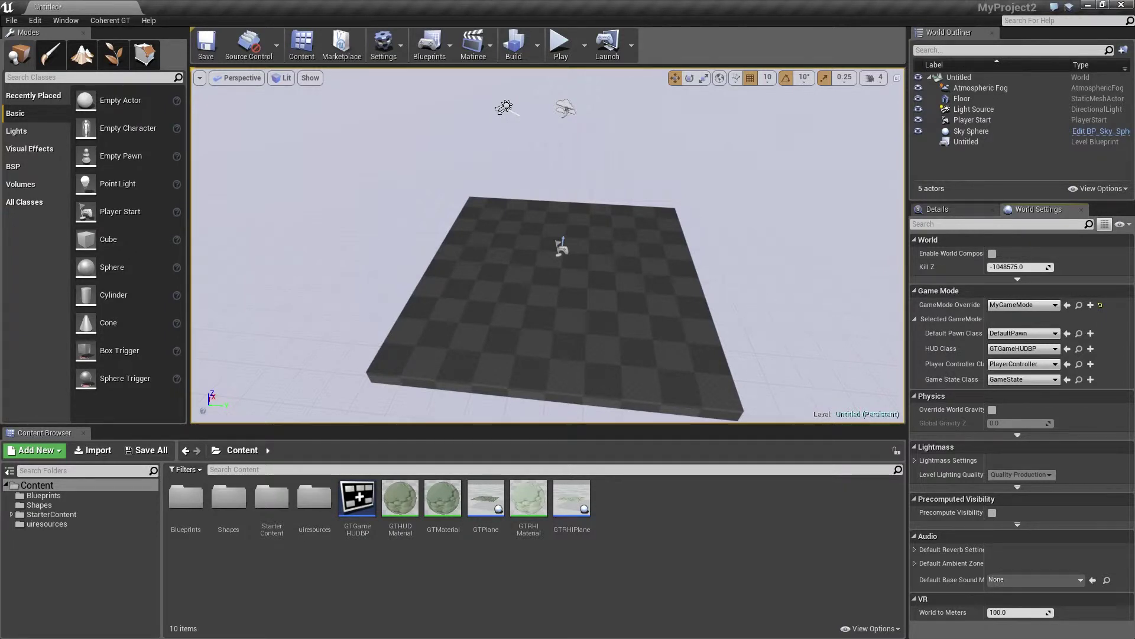
key(alt+Tab)
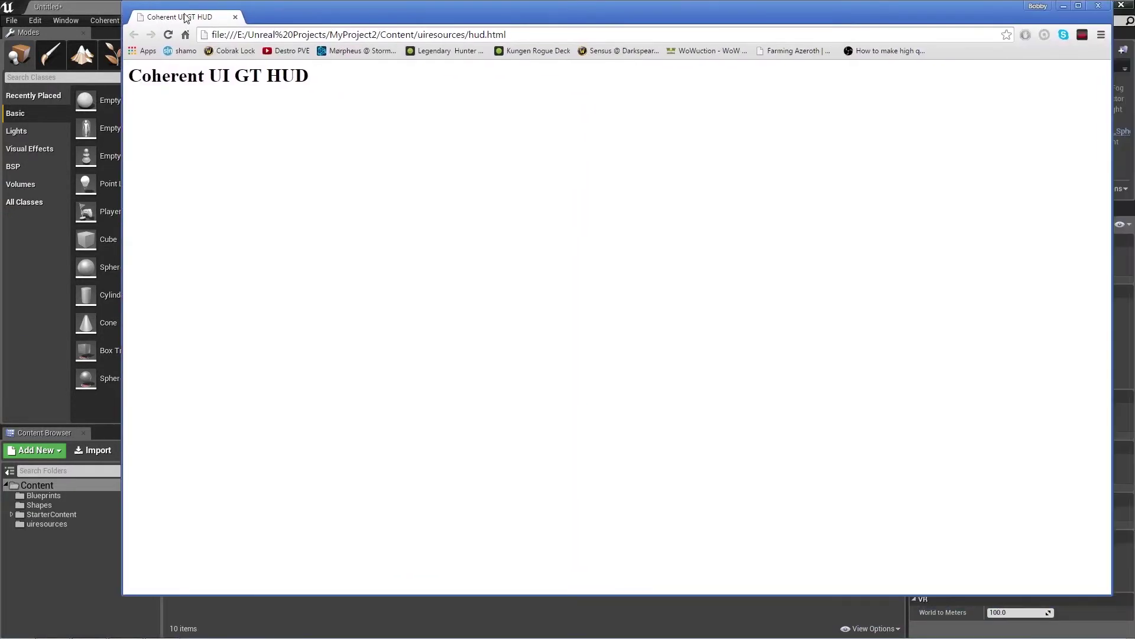
mouse_move(185, 17)
mouse_down()
mouse_move(139, 13)
mouse_move(177, 1)
mouse_up()
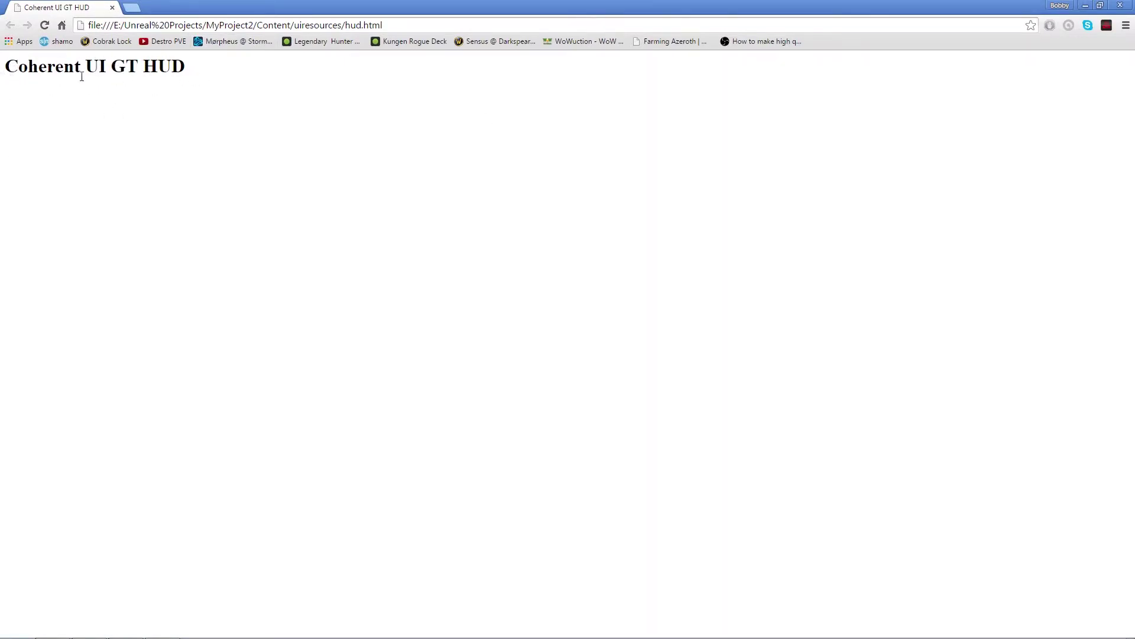
click(111, 7)
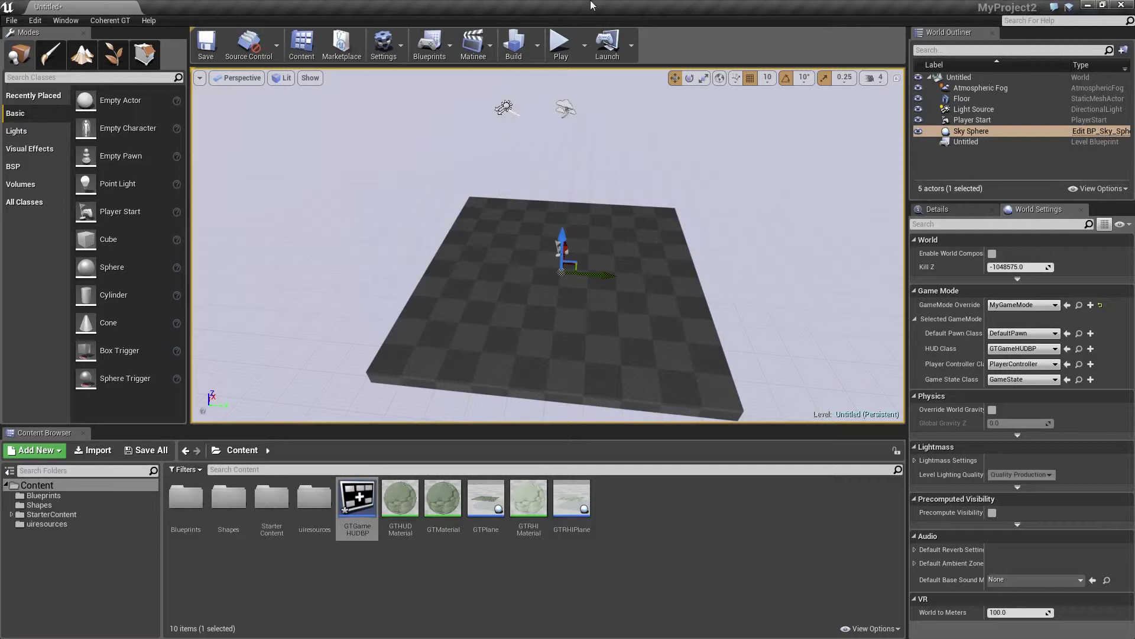
Step: Open the GTGameHUDBP blueprint's event graph from the Content Browser
click(431, 44)
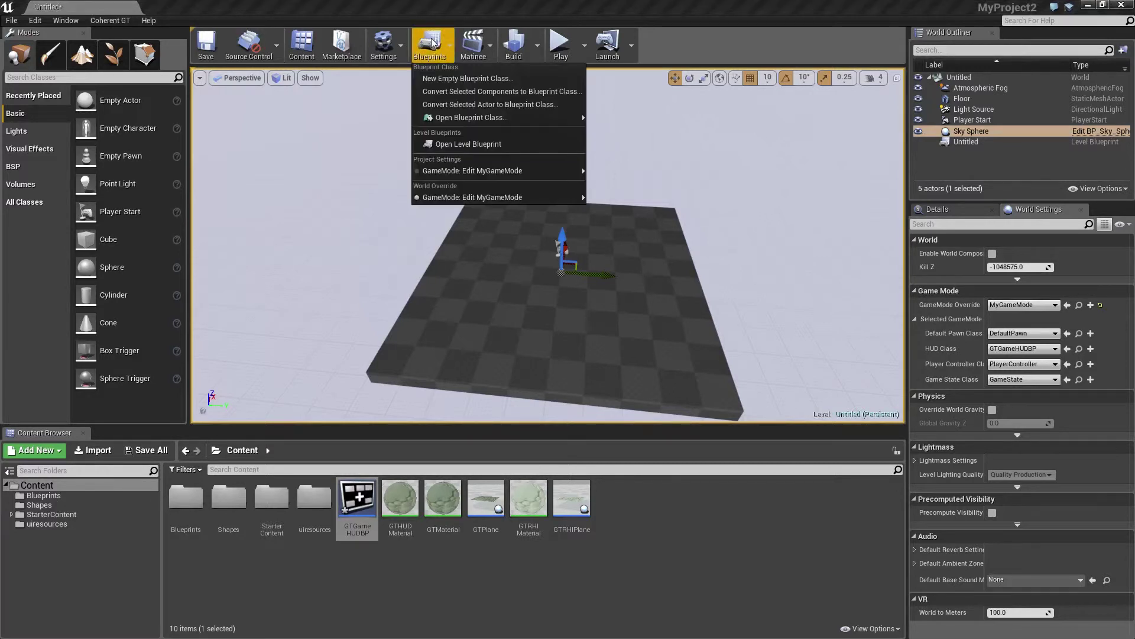
mouse_move(523, 197)
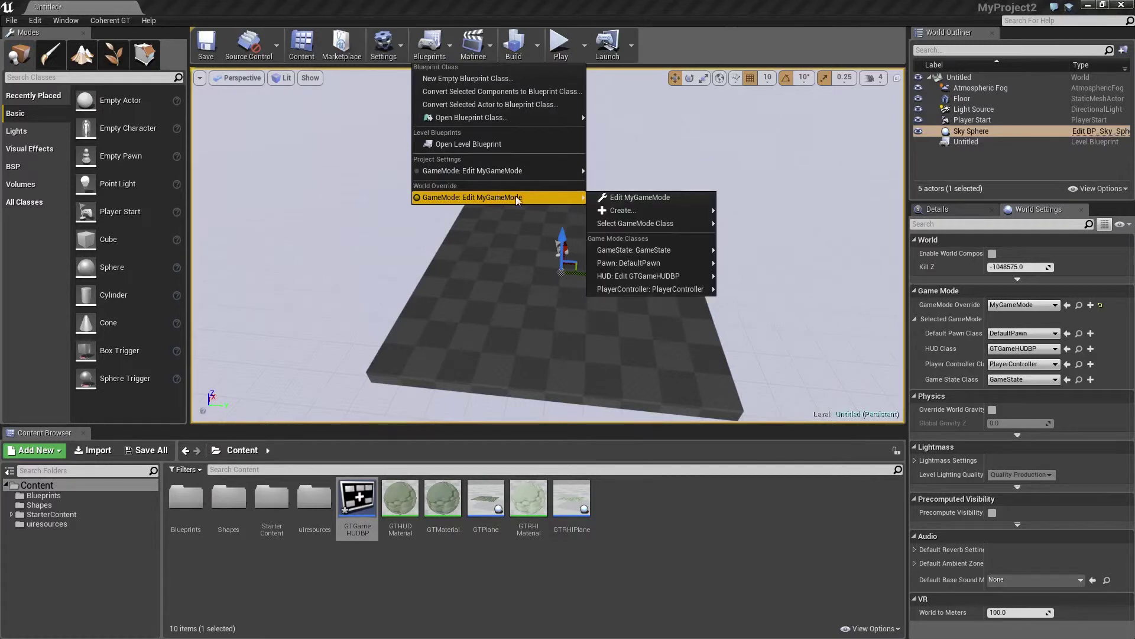
mouse_move(649, 264)
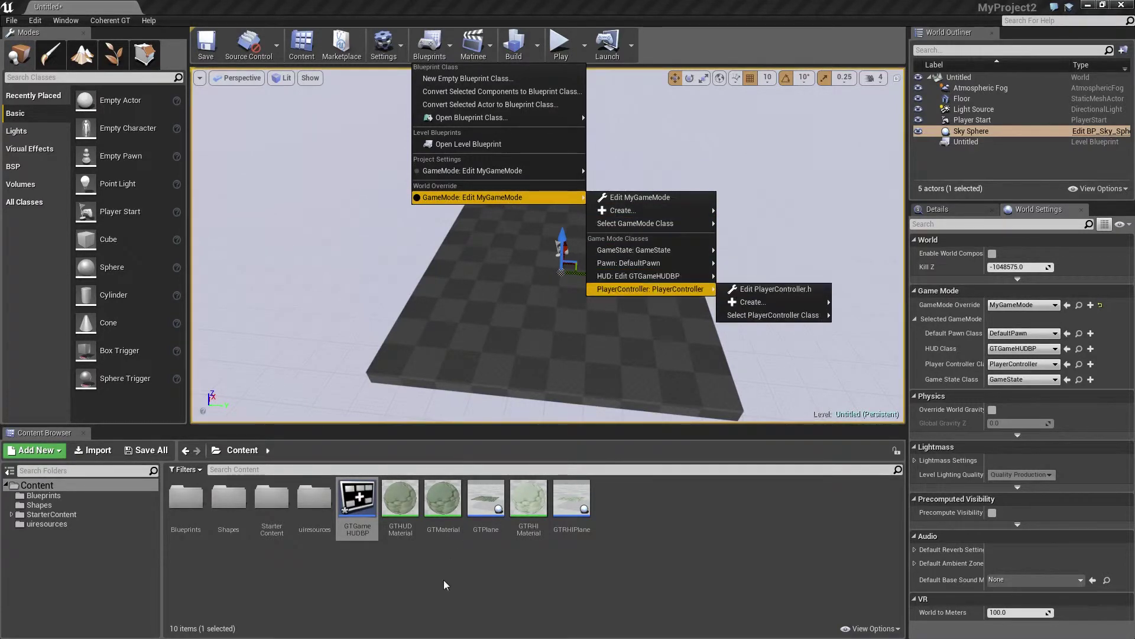
click(393, 583)
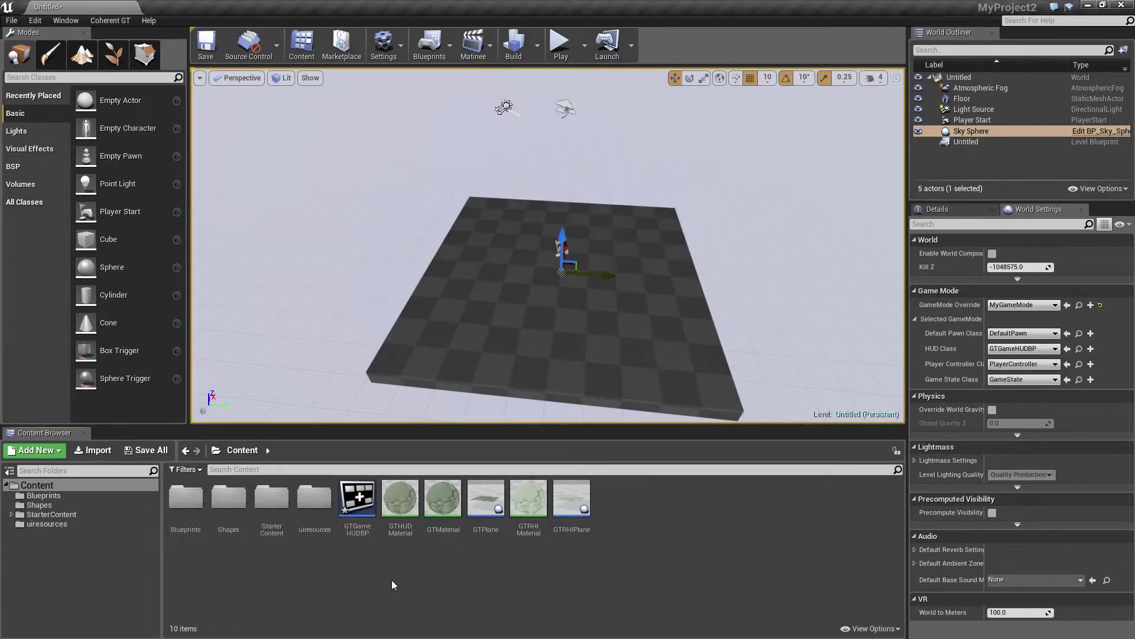
click(351, 502)
double_click(352, 502)
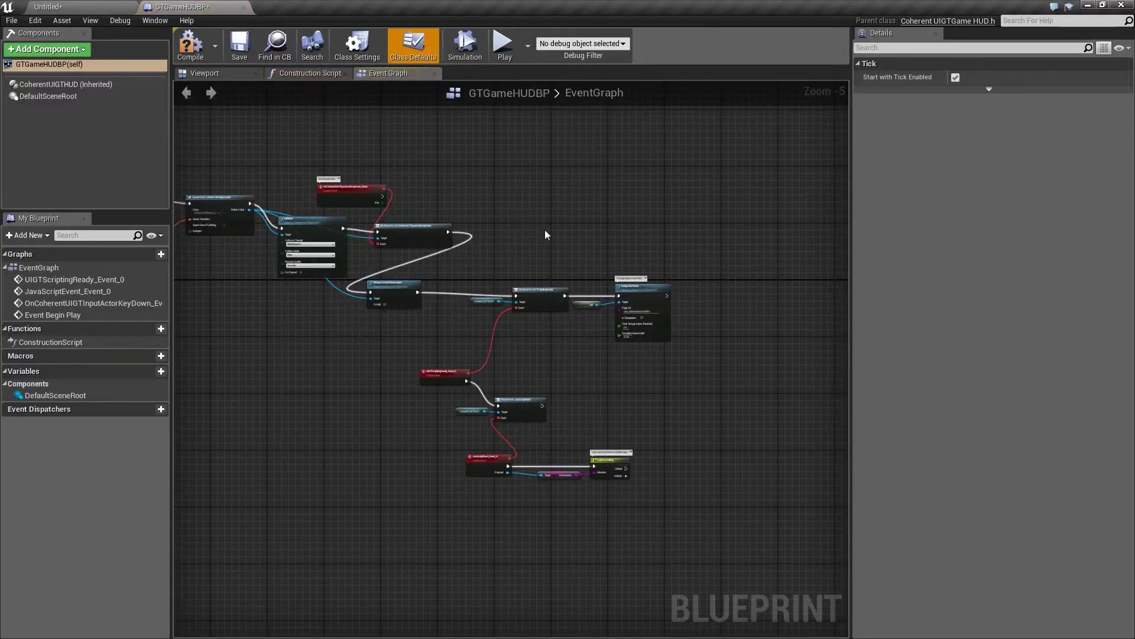
Step: Change the Setup UIGTView node's Page Url to coui://uiresources/MainUI.html
scroll(545, 228, up, 1)
right_drag(516, 230, 522, 199)
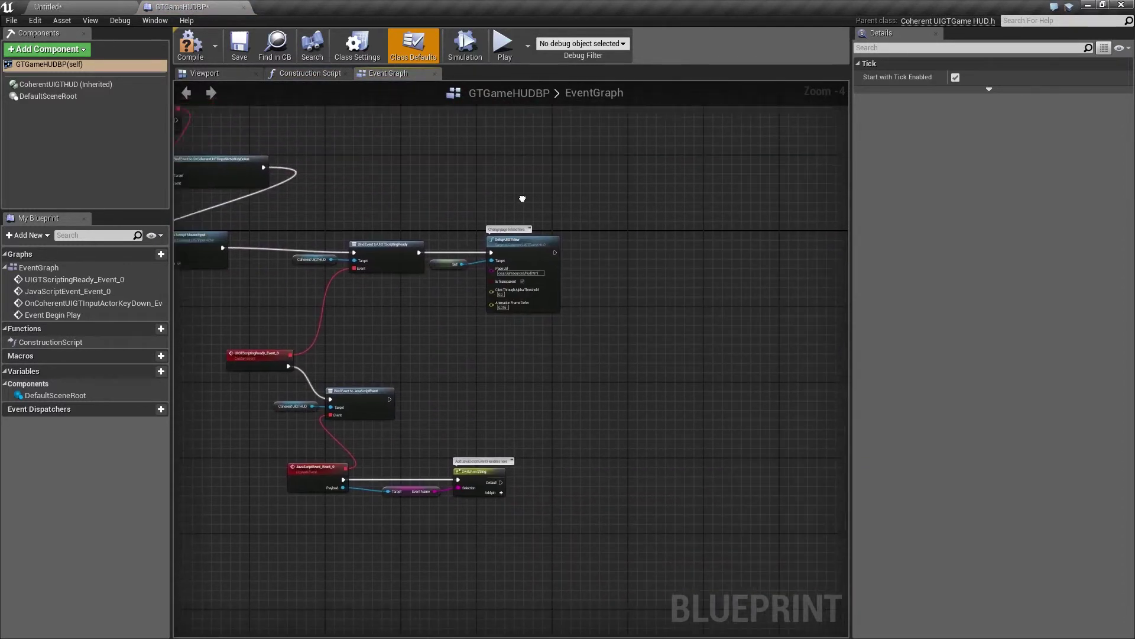
scroll(523, 199, up, 4)
right_drag(578, 254, 650, 183)
mouse_move(676, 265)
right_down()
mouse_move(679, 241)
mouse_move(672, 271)
right_up()
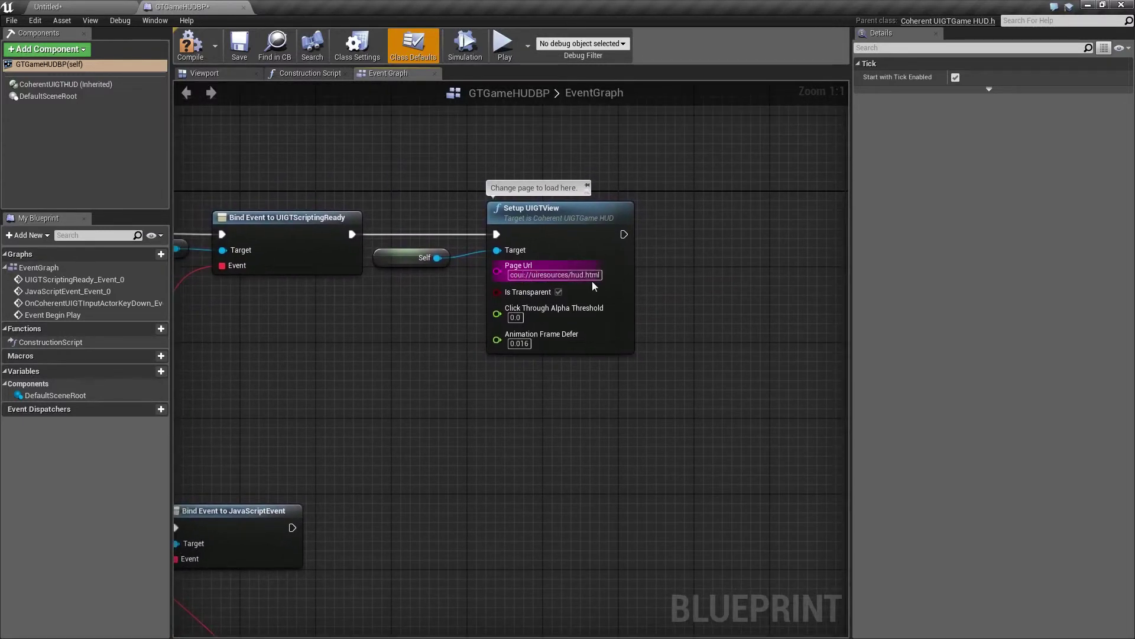
right_drag(684, 278, 673, 287)
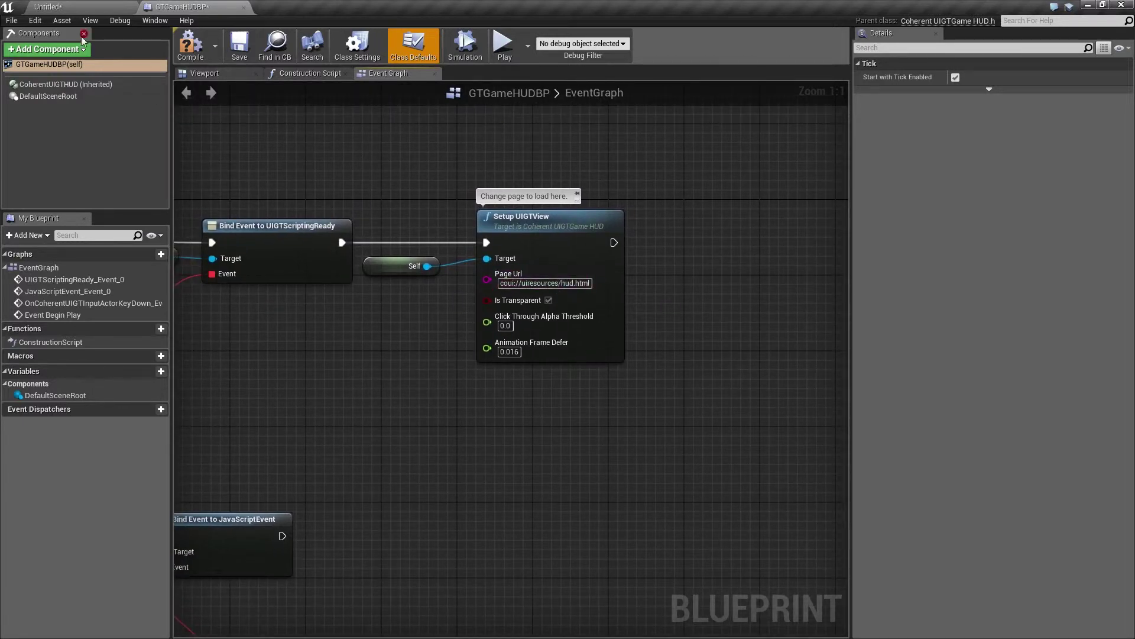
right_drag(680, 318, 711, 314)
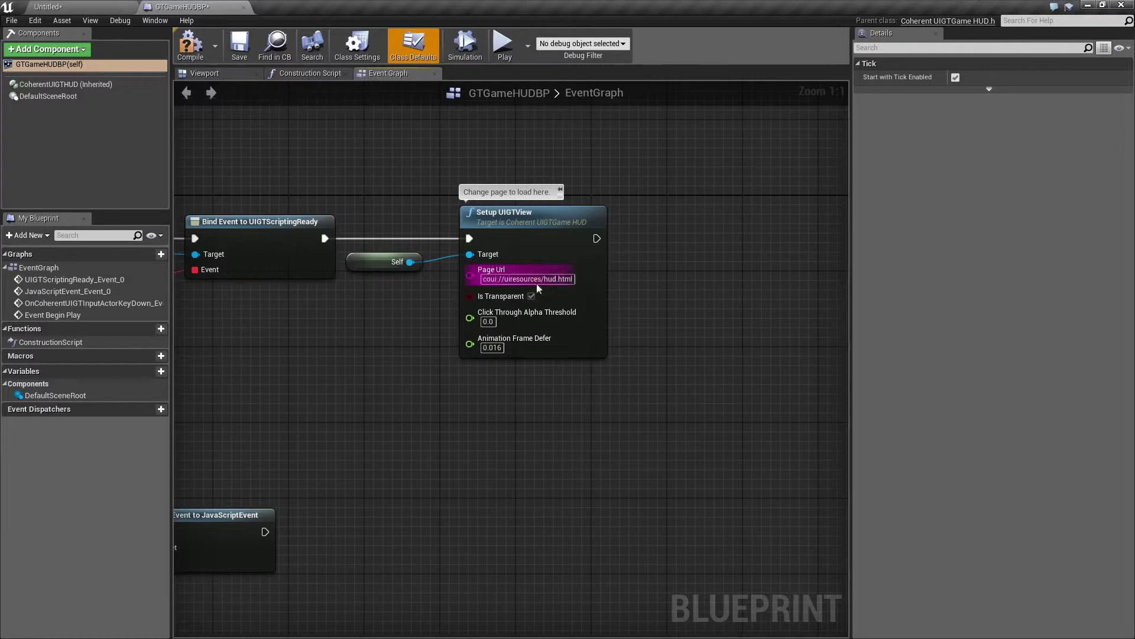
right_drag(676, 275, 713, 264)
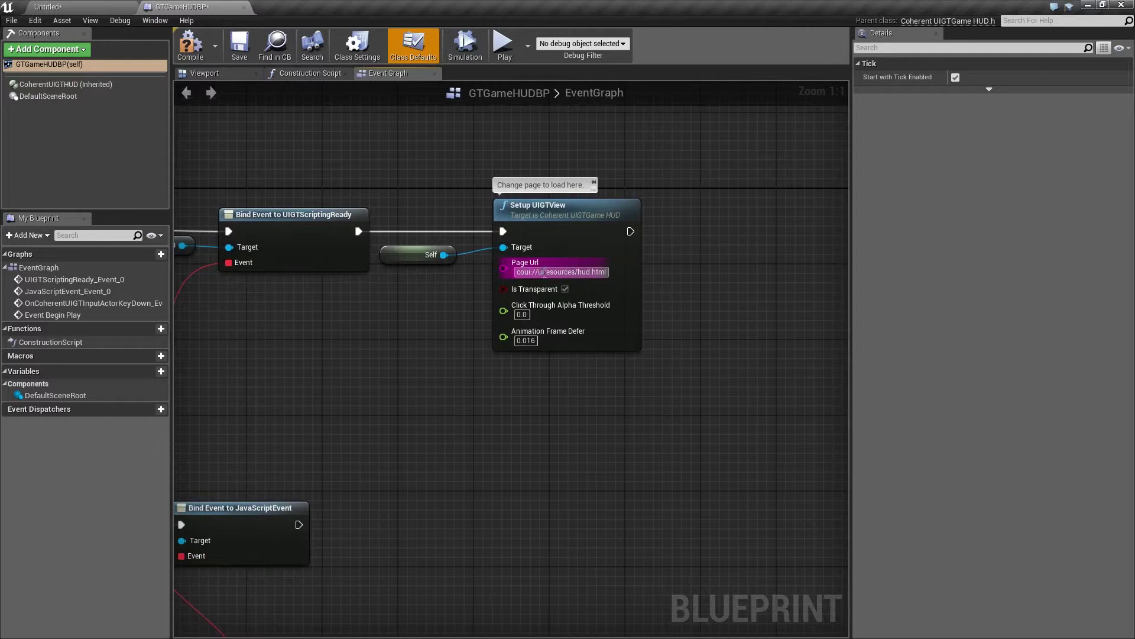
right_drag(639, 292, 651, 271)
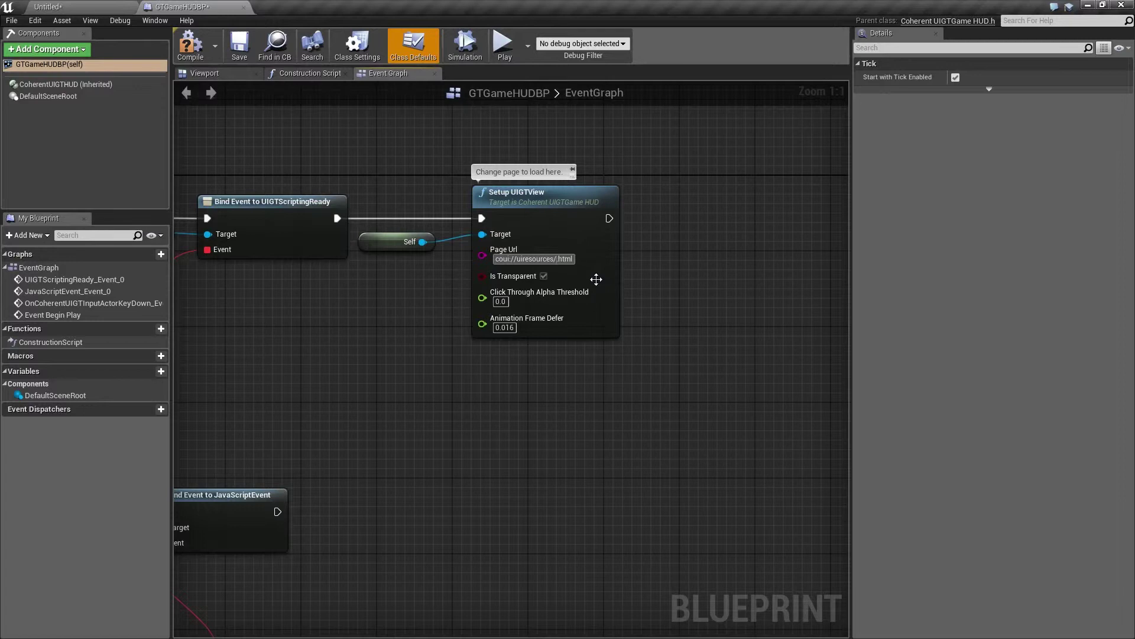
text(inUI)
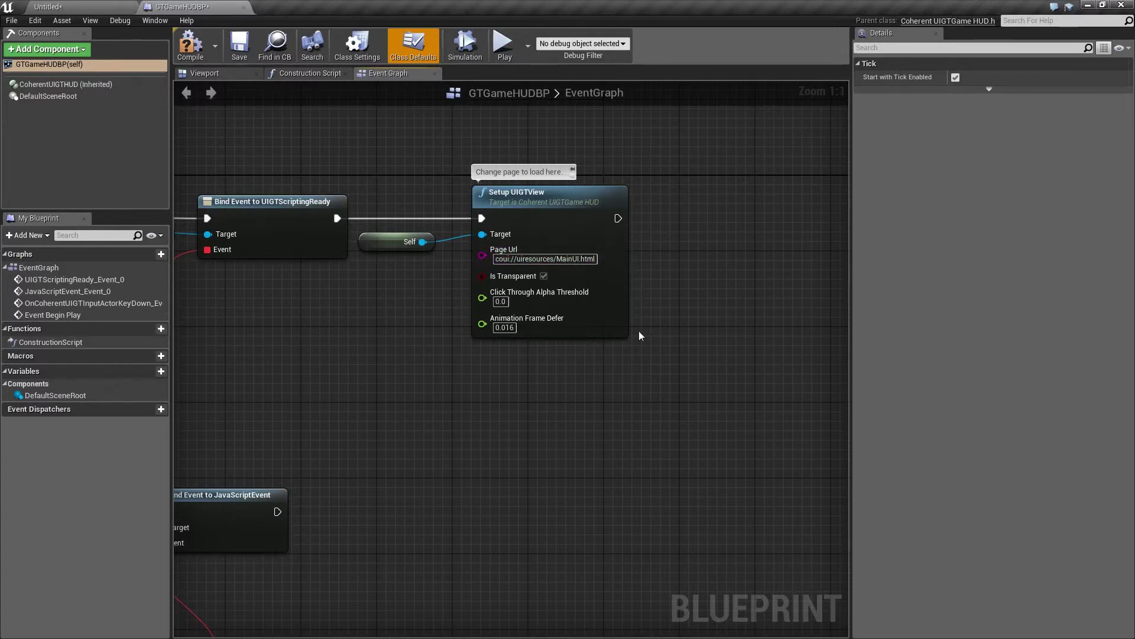
right_drag(685, 320, 666, 302)
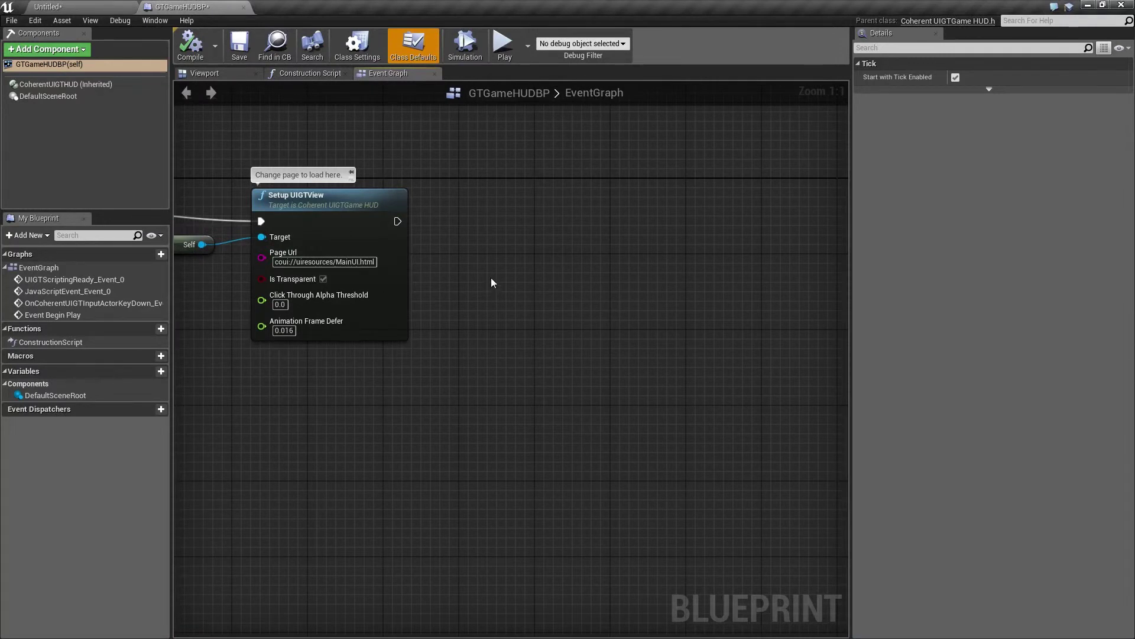
click(243, 8)
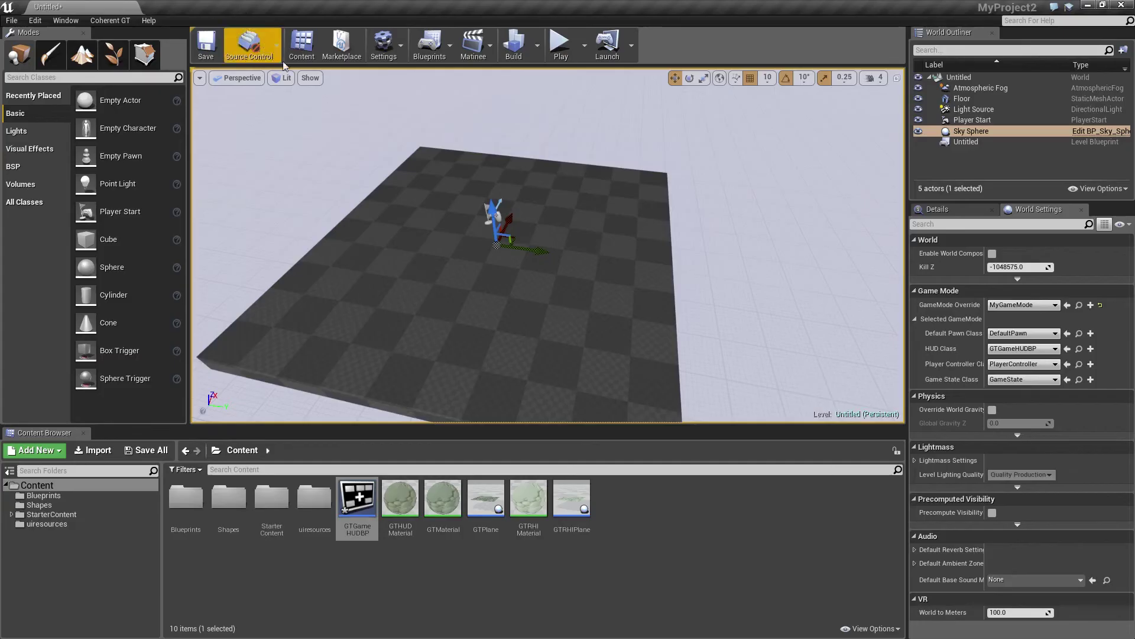
click(560, 45)
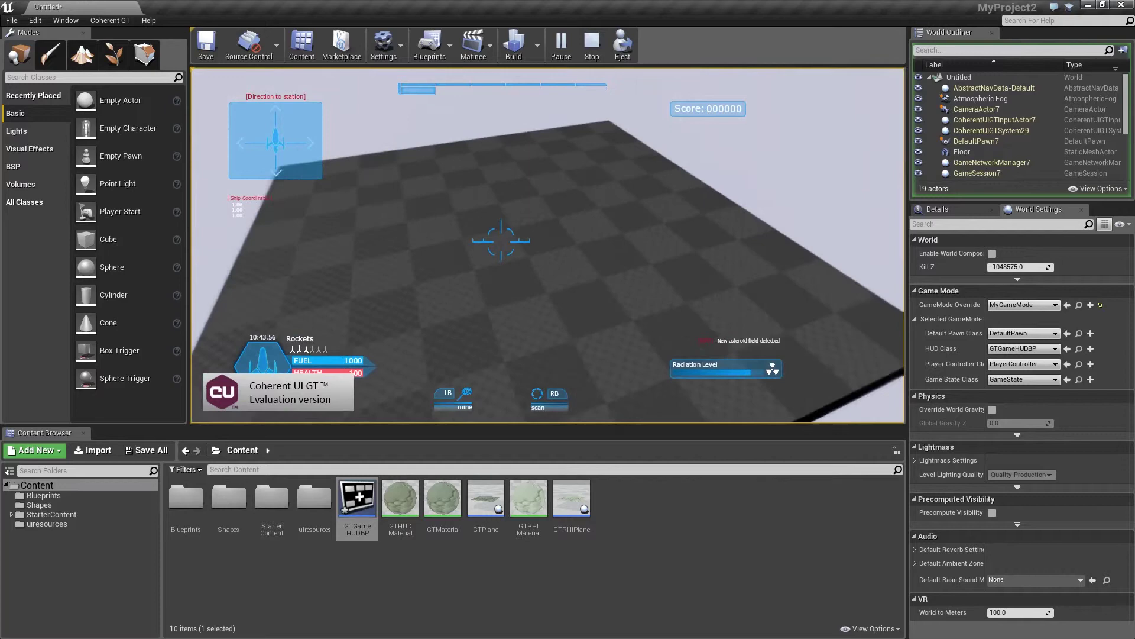
key(shift+F1)
key(Escape)
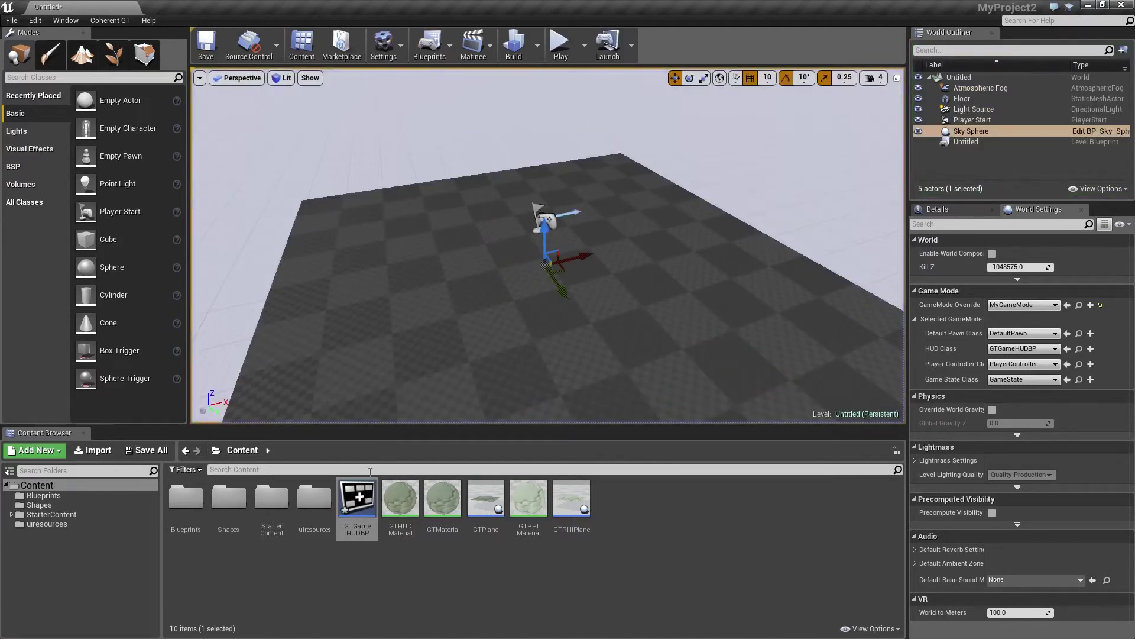
double_click(358, 501)
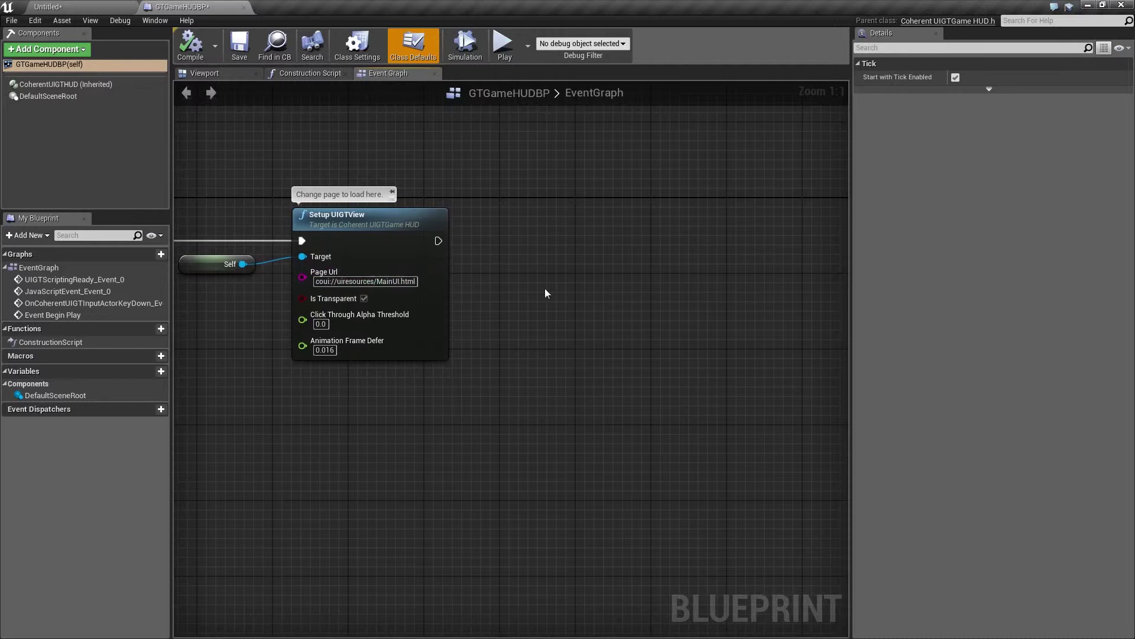
right_drag(578, 298, 552, 288)
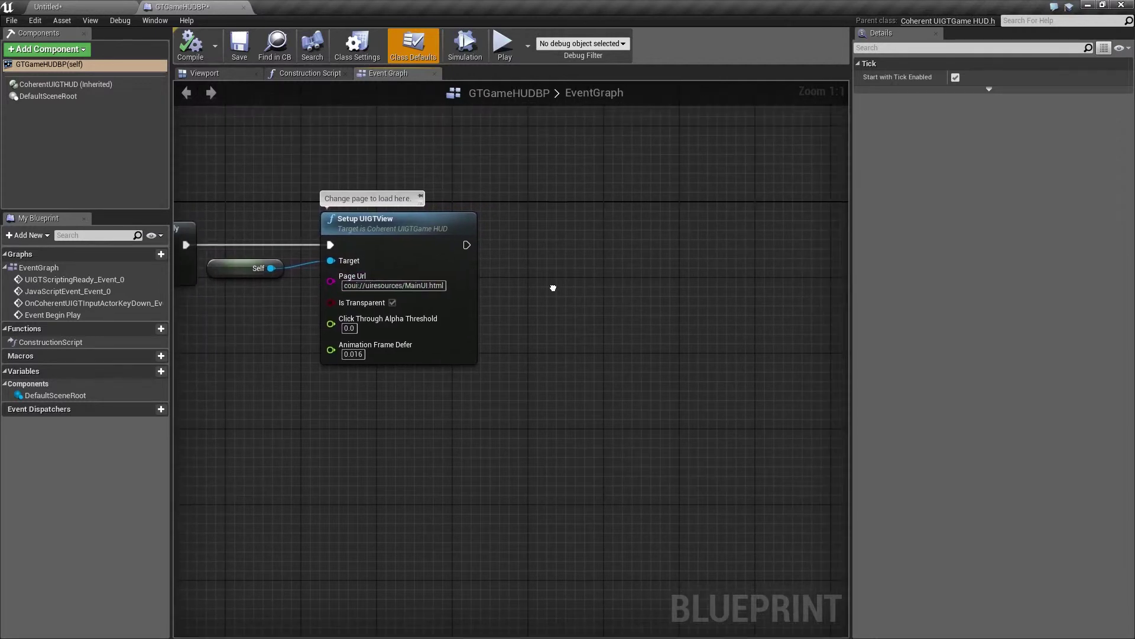
click(243, 7)
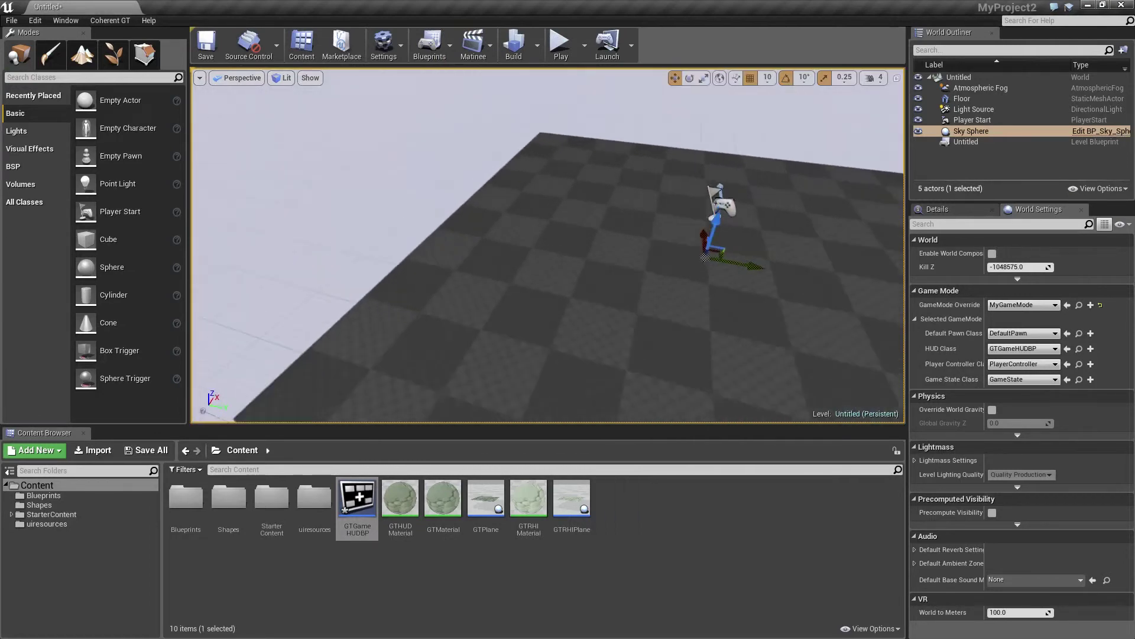
Step: Add the in-world UI plane GTPlane42 via Coherent GT and open its GTPlane blueprint
right_drag(695, 228, 696, 227)
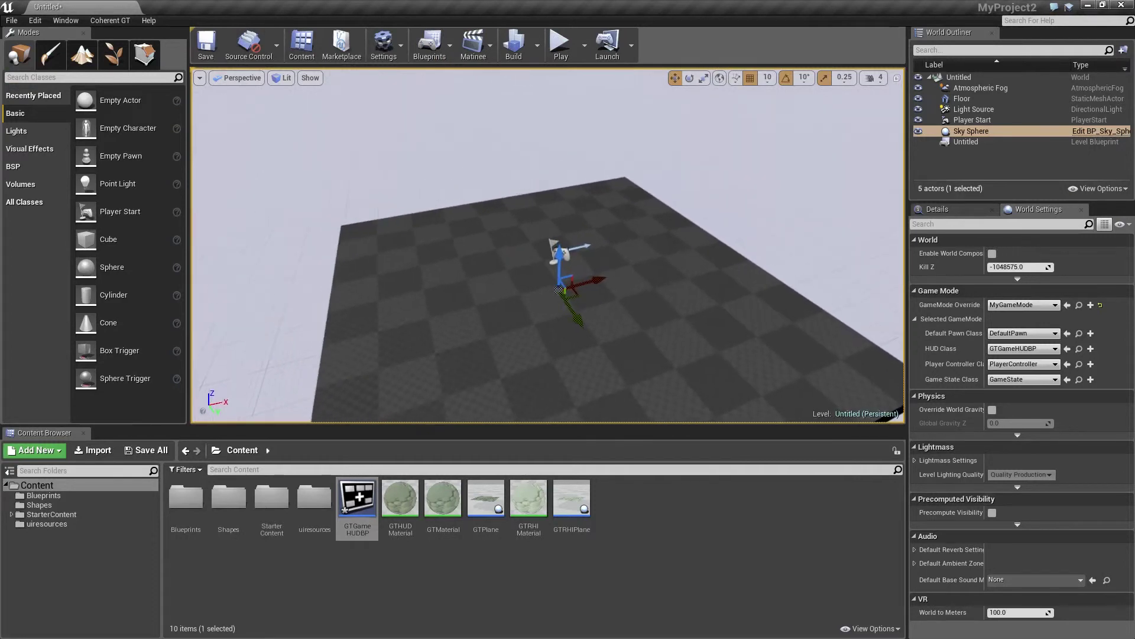
click(103, 19)
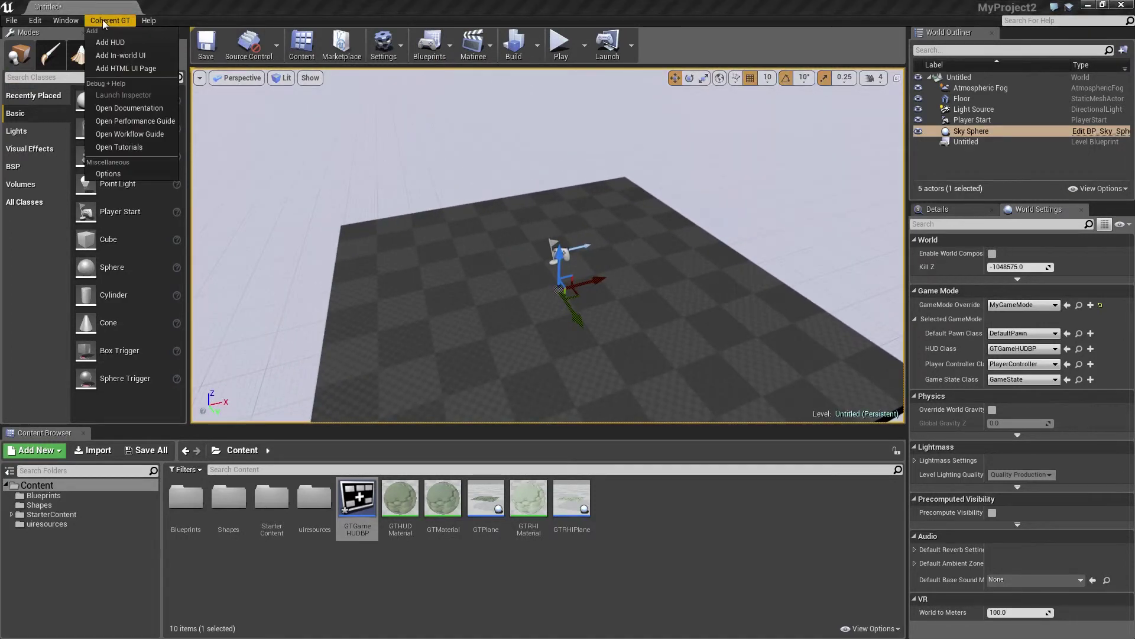
click(119, 56)
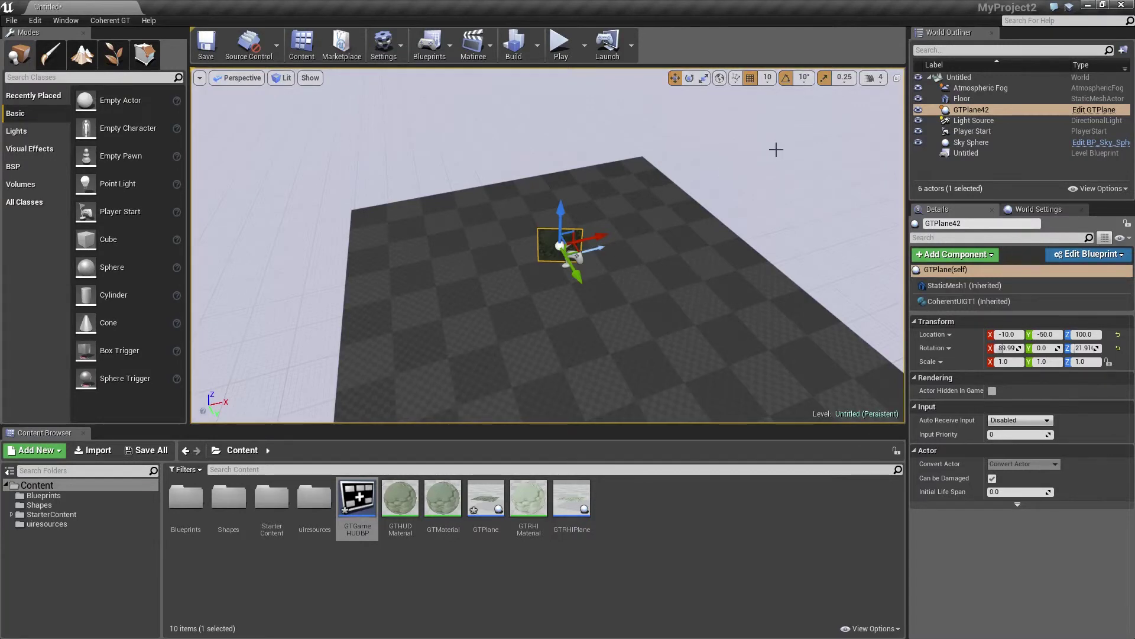
click(1094, 110)
Step: Delete all existing nodes from the GTPlane event graph
click(638, 260)
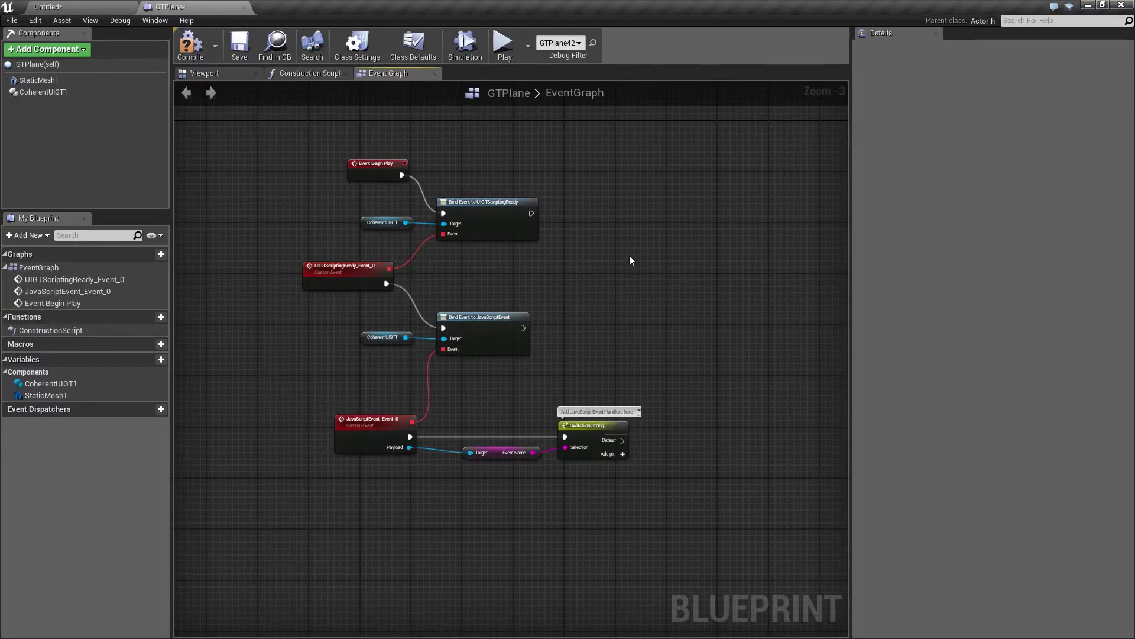
drag(633, 151, 233, 534)
key(Delete)
right_drag(438, 378, 498, 305)
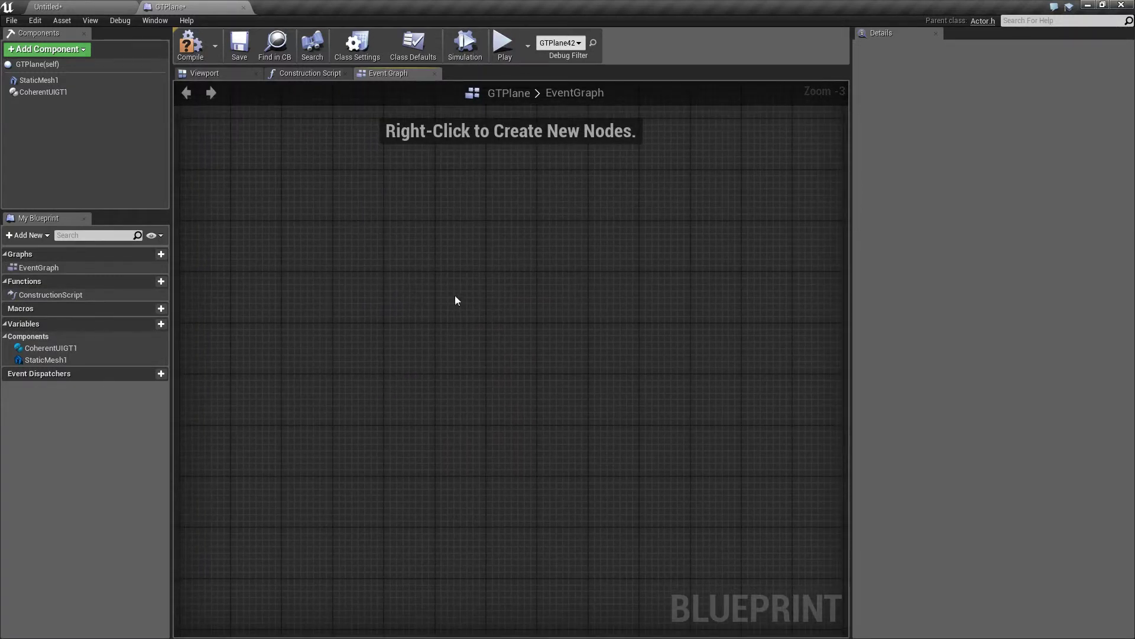
right_drag(429, 296, 463, 290)
Step: Add a reference node for the CoherentUIGT1 component to the graph
right_click(409, 276)
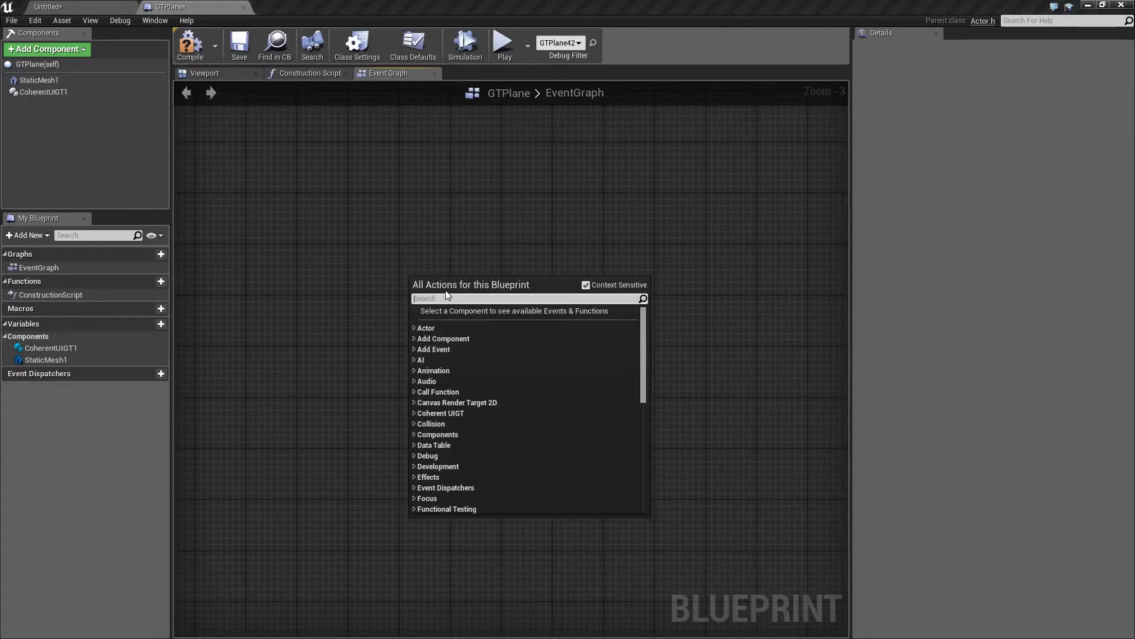
text(c)
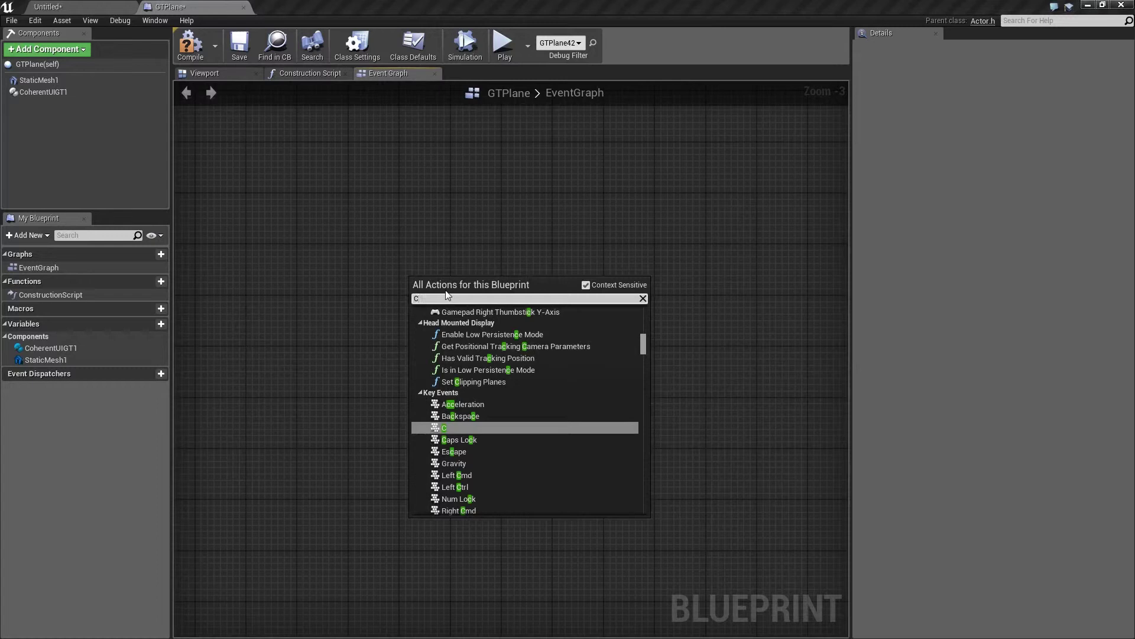
text(oherent UIG)
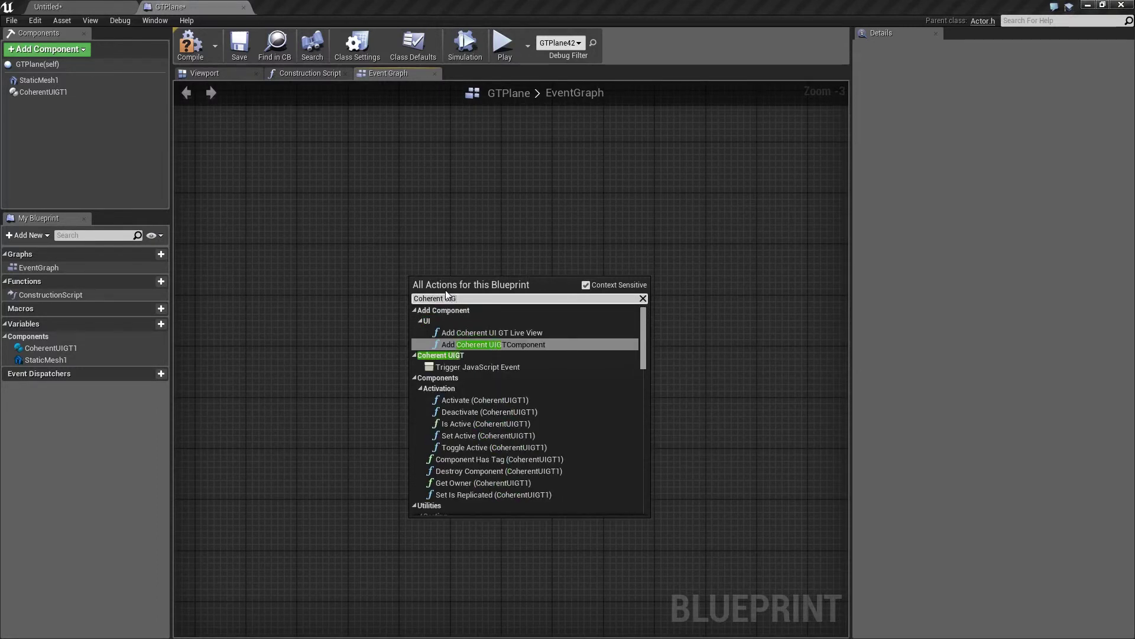
text(T)
scroll(566, 406, down, 5)
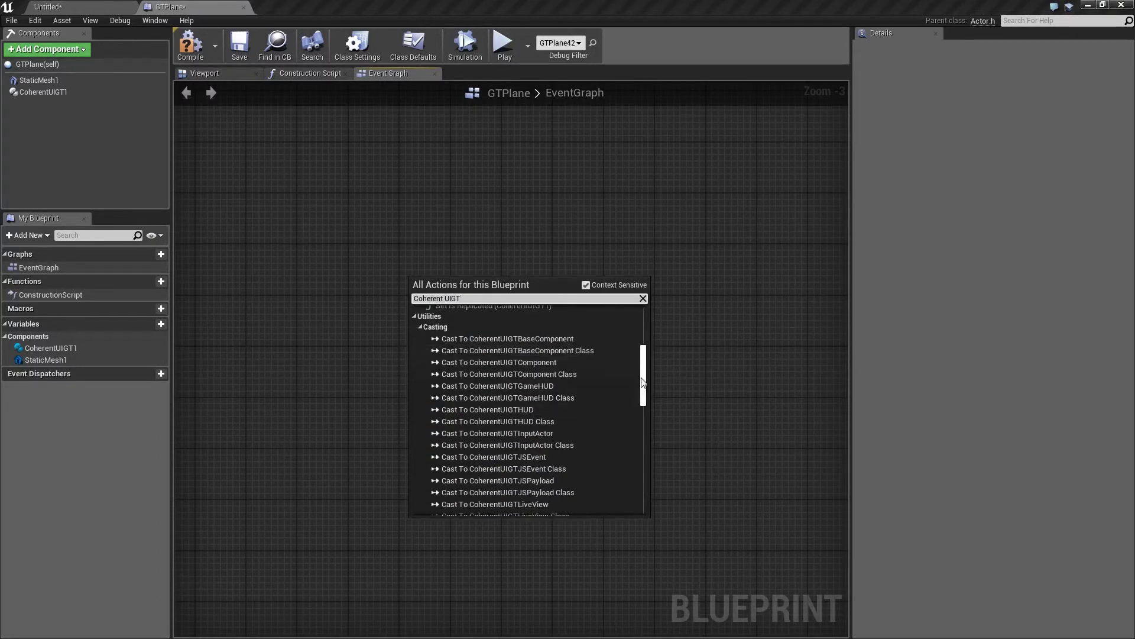
drag(644, 383, 638, 473)
click(482, 389)
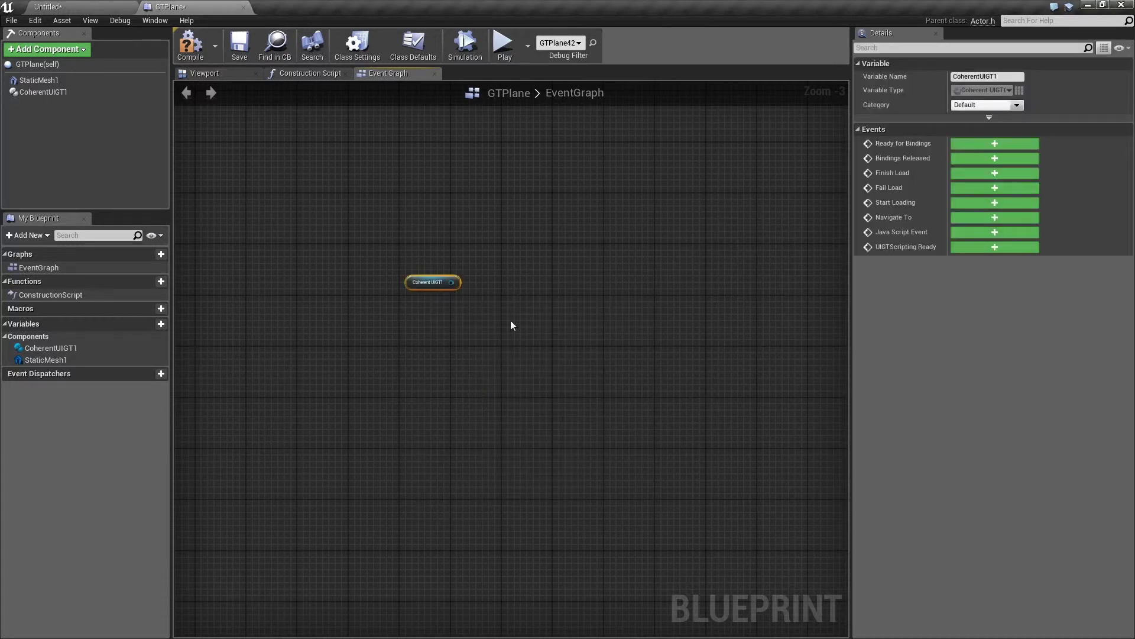
scroll(593, 309, up, 2)
right_drag(549, 193, 534, 303)
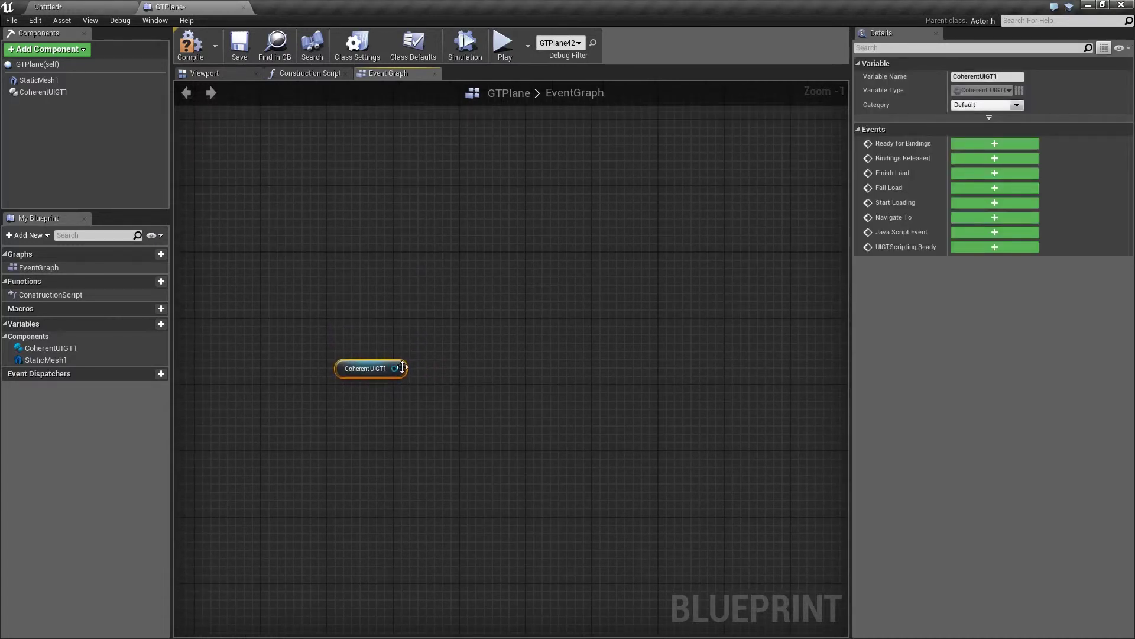
Step: Add a SET URL node on CoherentUIGT1 and drive it from a new Event Begin Play
drag(402, 368, 512, 284)
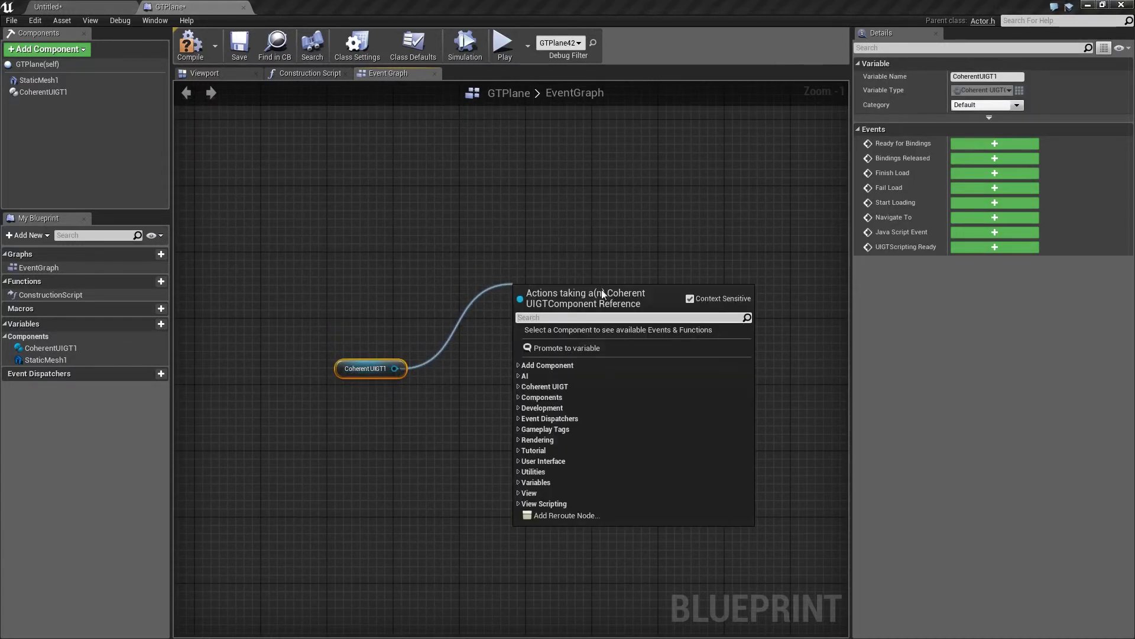
text(Set URL)
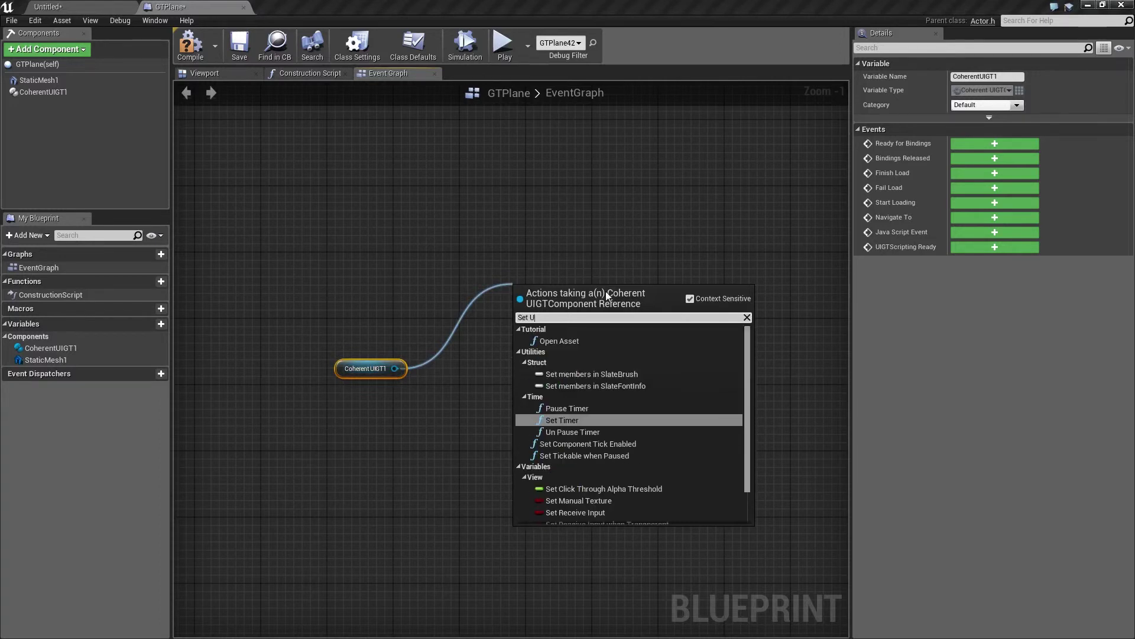
click(559, 351)
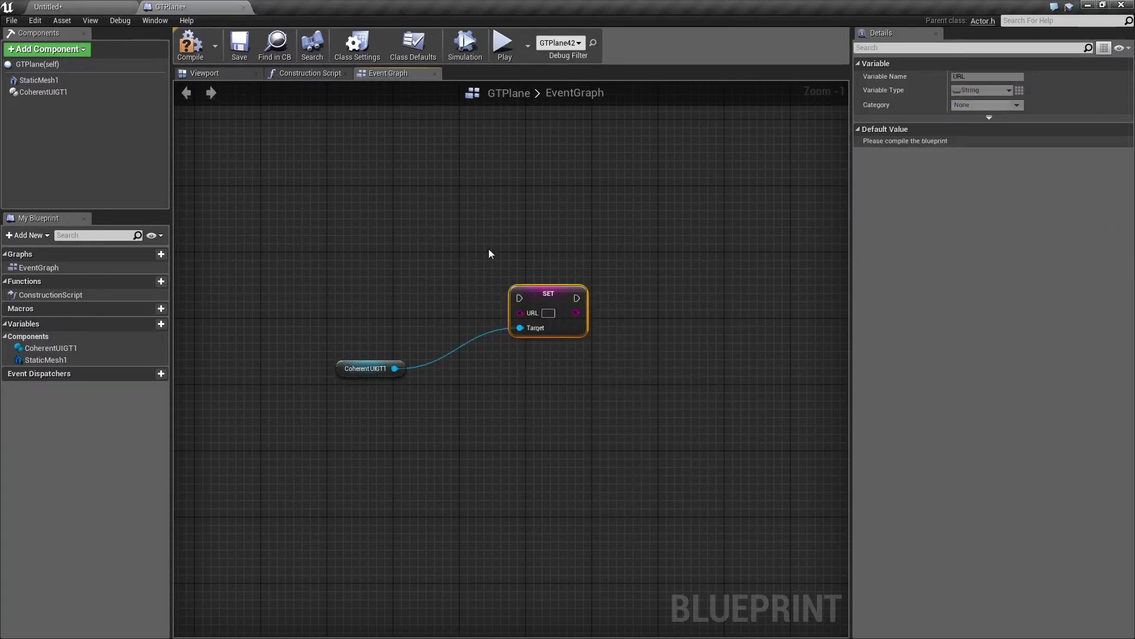
drag(519, 298, 417, 244)
text(Event )
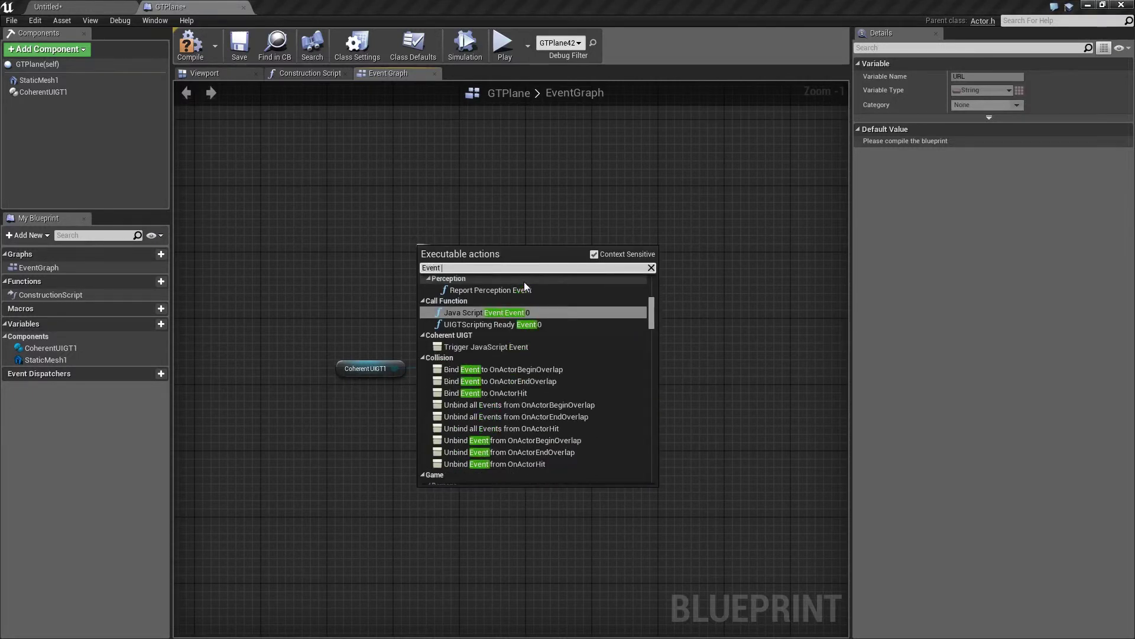
text(Begin)
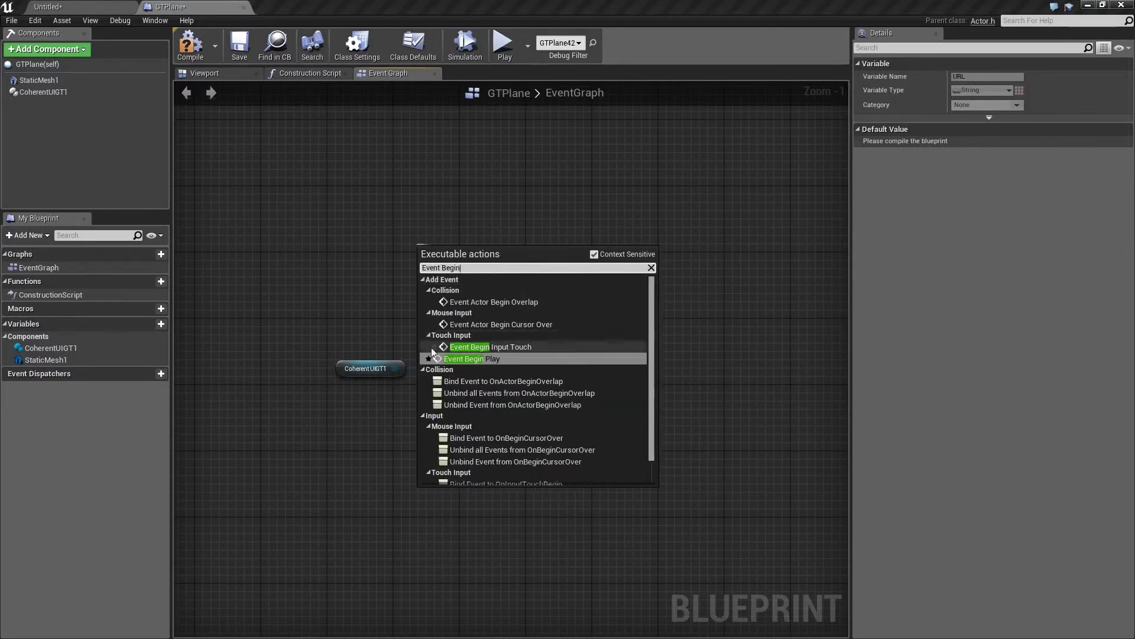
click(457, 358)
drag(436, 235, 349, 233)
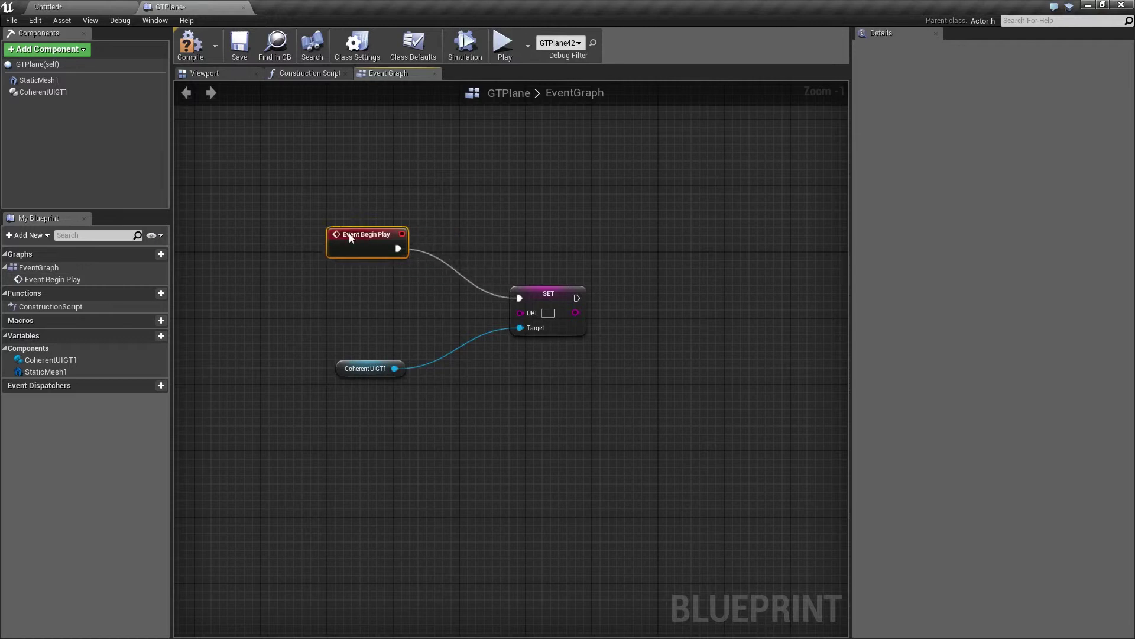
right_drag(578, 322, 477, 303)
Step: Save the GTPlane blueprint with Ctrl+S
key(ctrl+s)
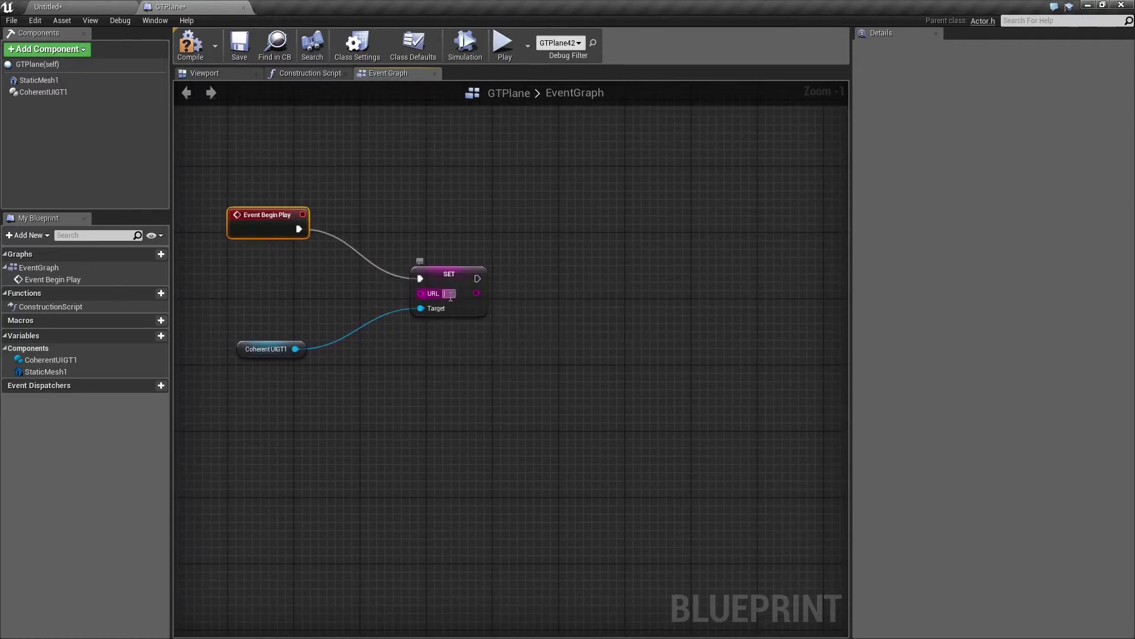
mouse_move(587, 239)
right_down()
mouse_move(570, 232)
mouse_move(592, 247)
right_up()
scroll(591, 246, up, 1)
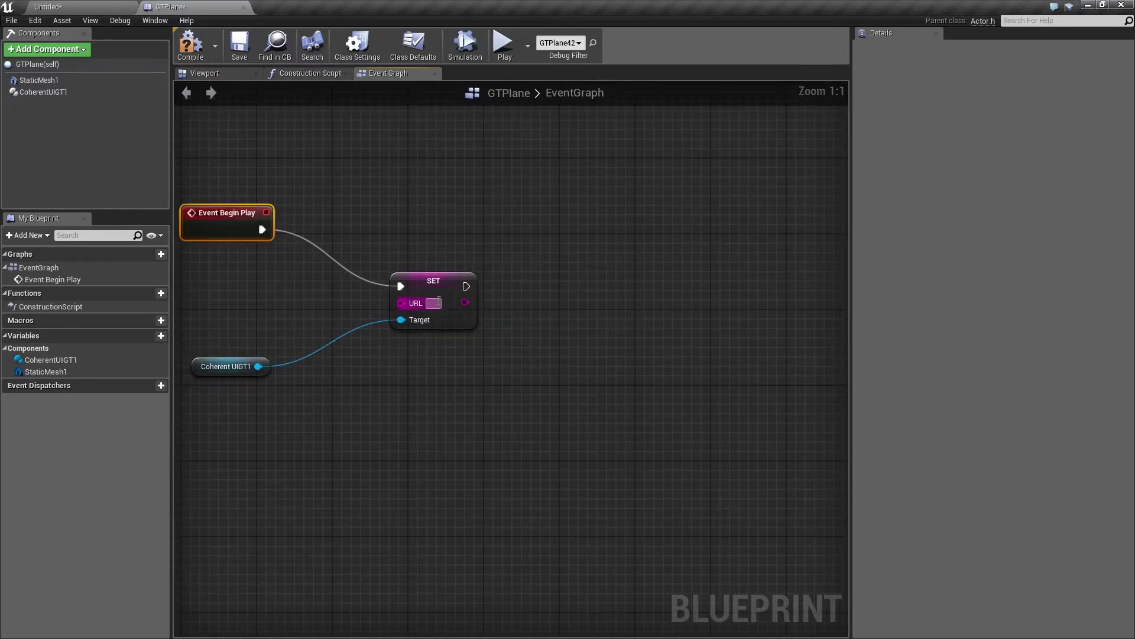
right_drag(591, 305, 622, 297)
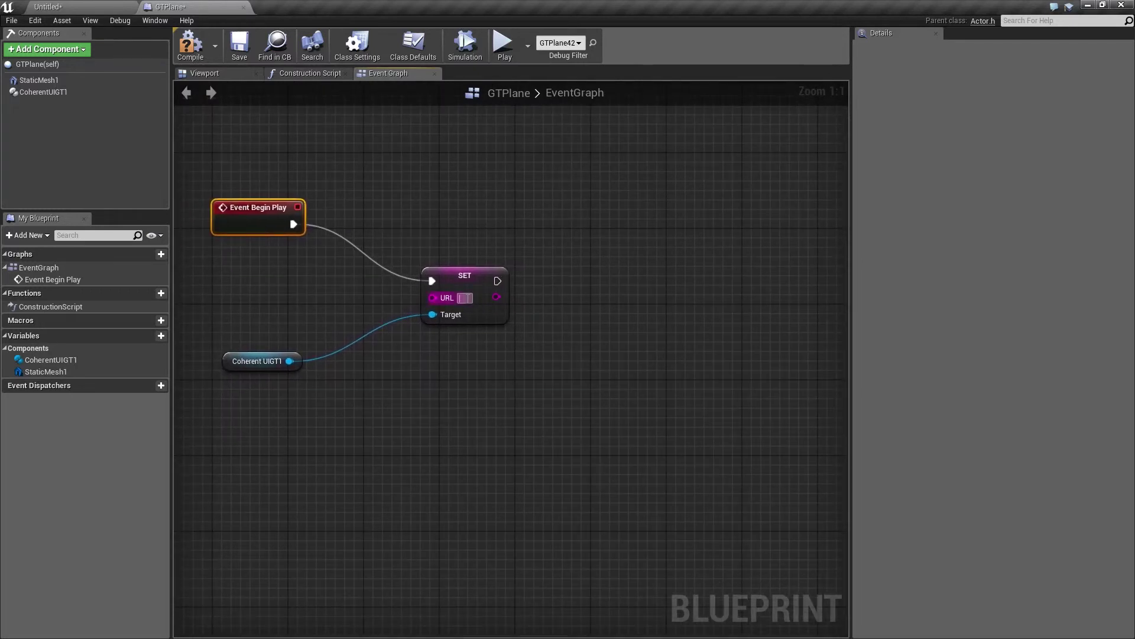
Step: Browse to E:\Unreal Projects\MyProject2\Content\uiresources\CUIFrameworks\coherent\animation\samples\edge in Explorer
key(super+e)
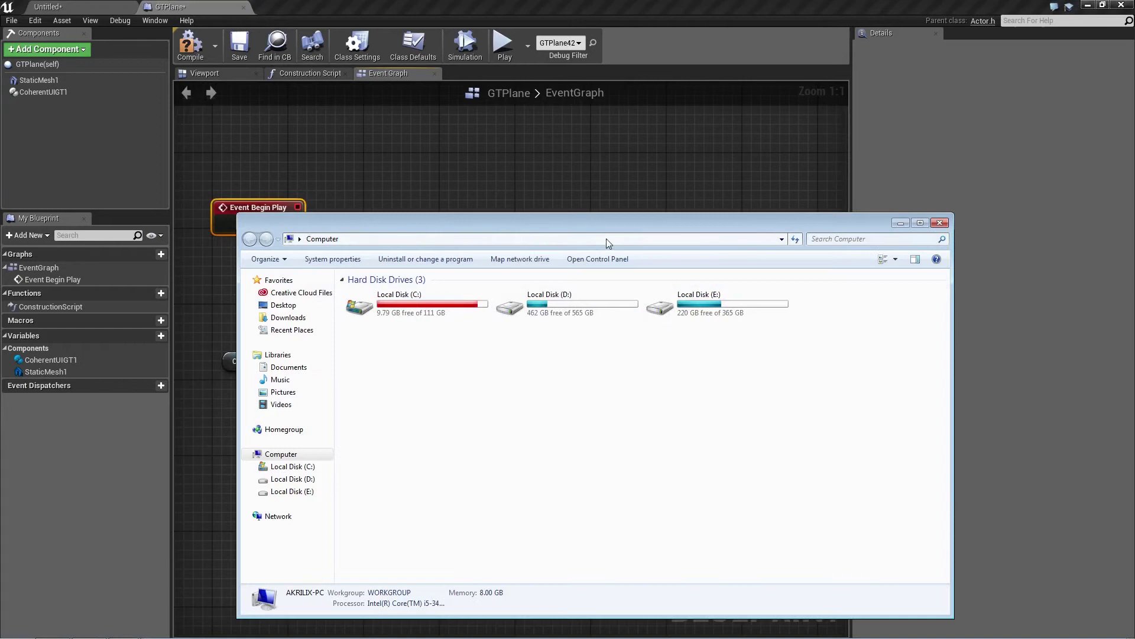
drag(619, 221, 584, 179)
double_click(652, 262)
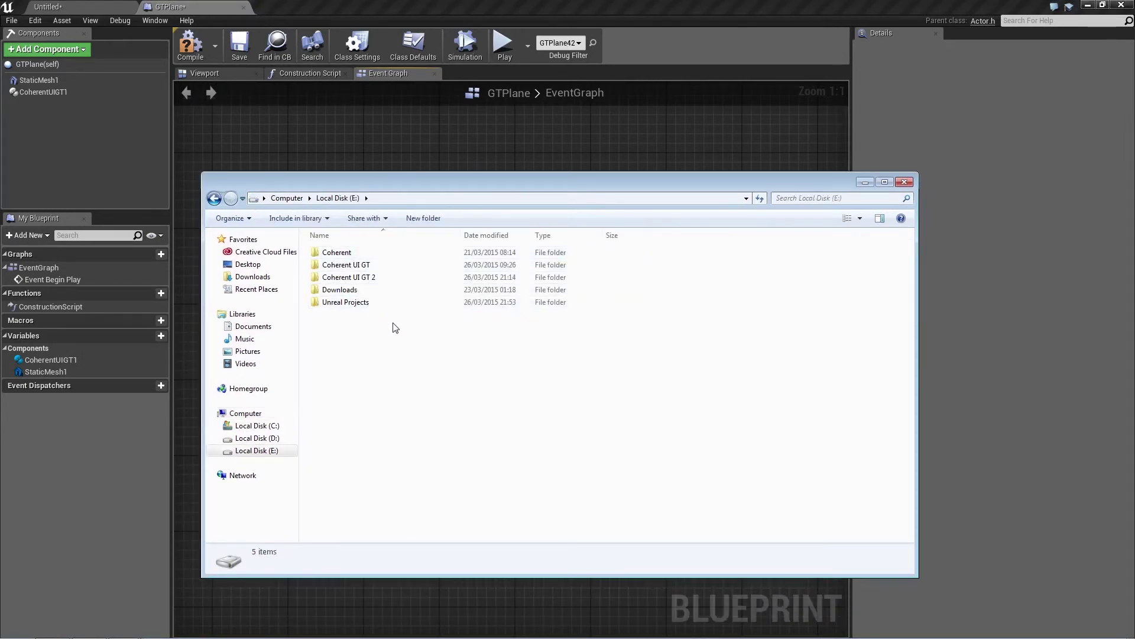
double_click(360, 303)
double_click(361, 253)
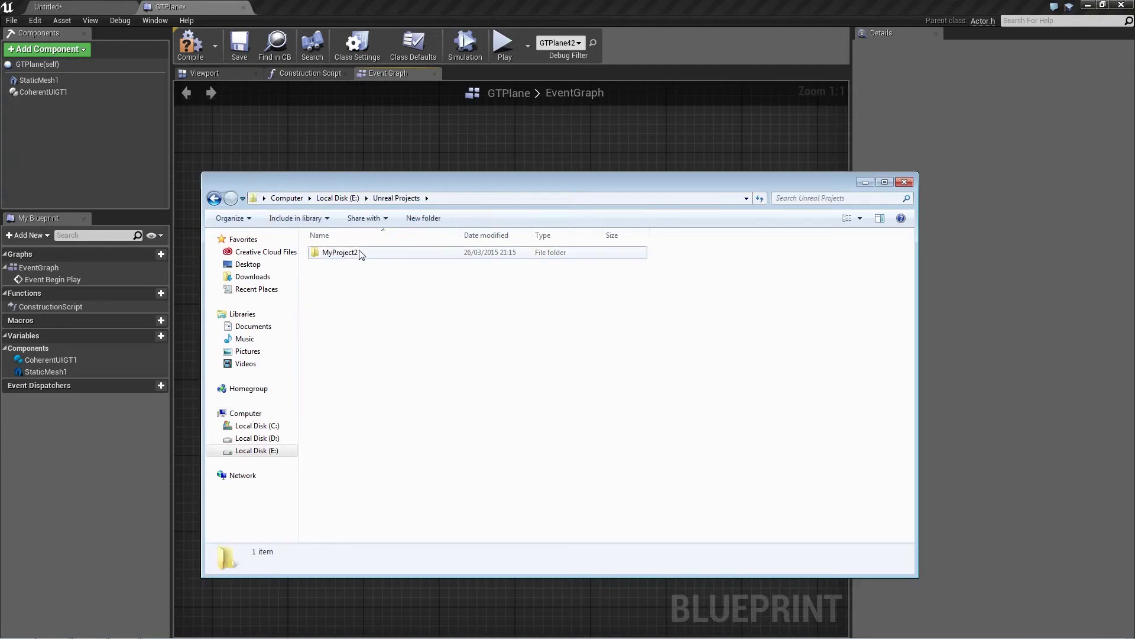
double_click(357, 264)
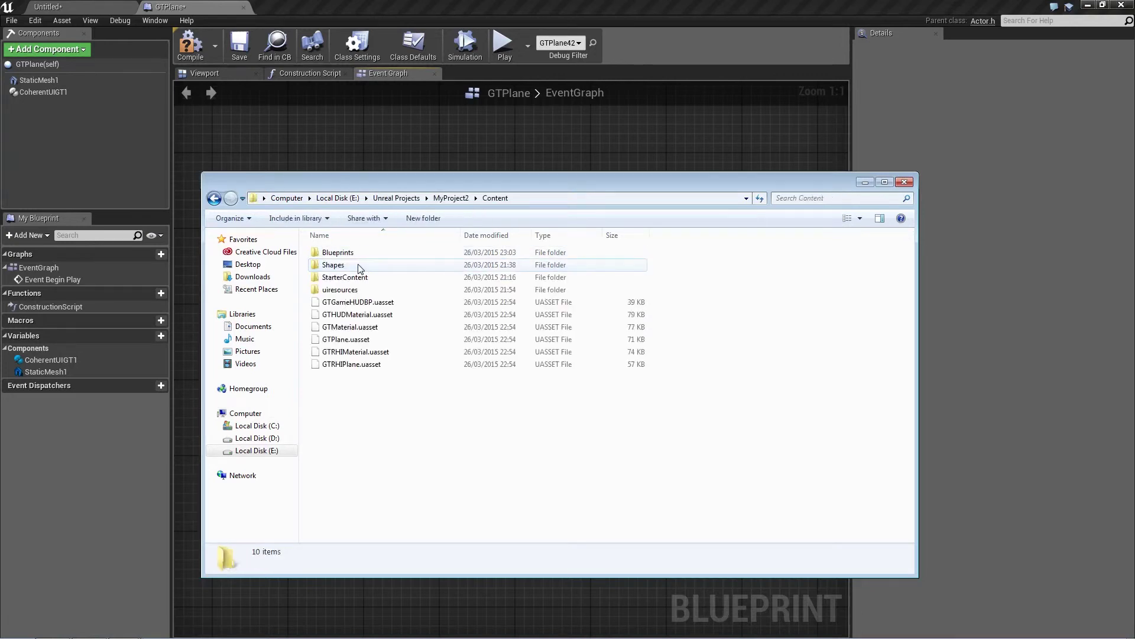
double_click(352, 291)
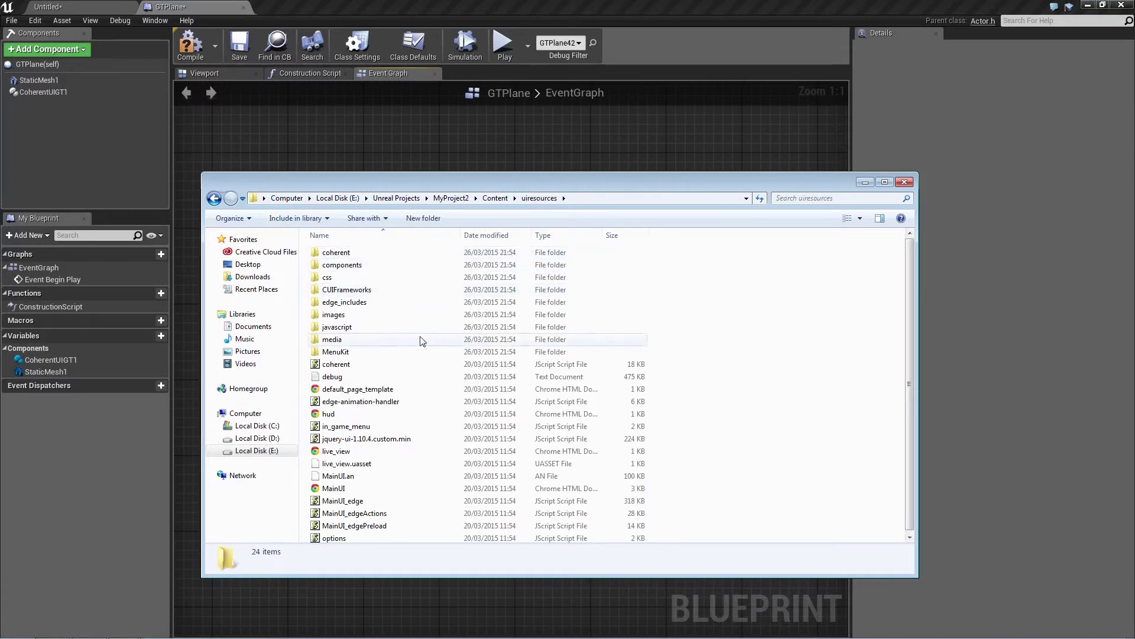
double_click(367, 290)
double_click(353, 253)
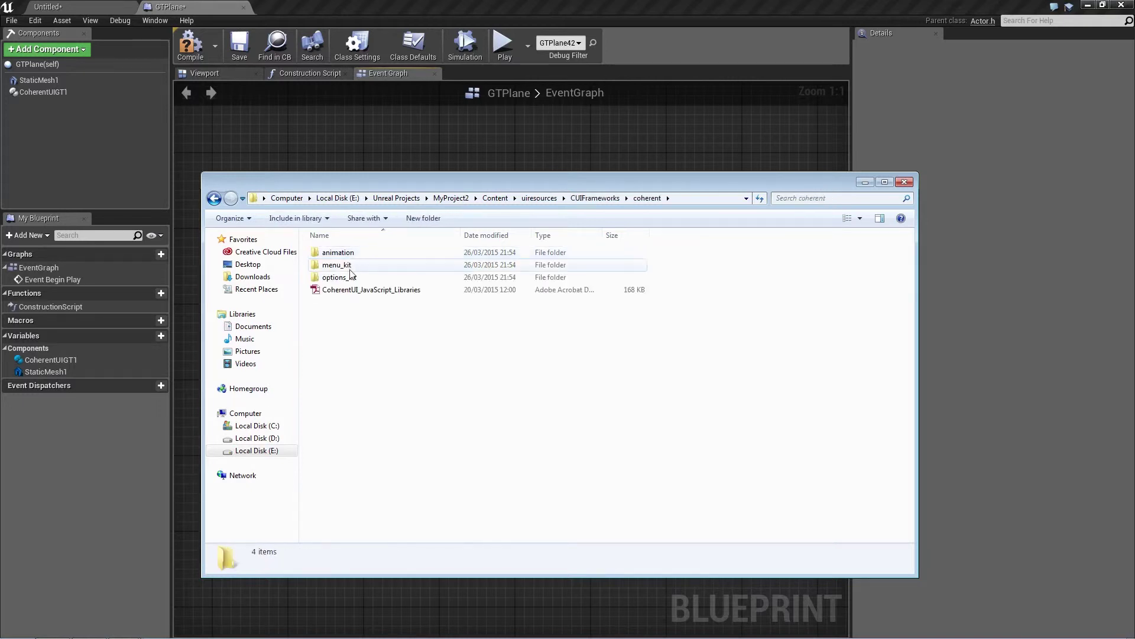
double_click(342, 253)
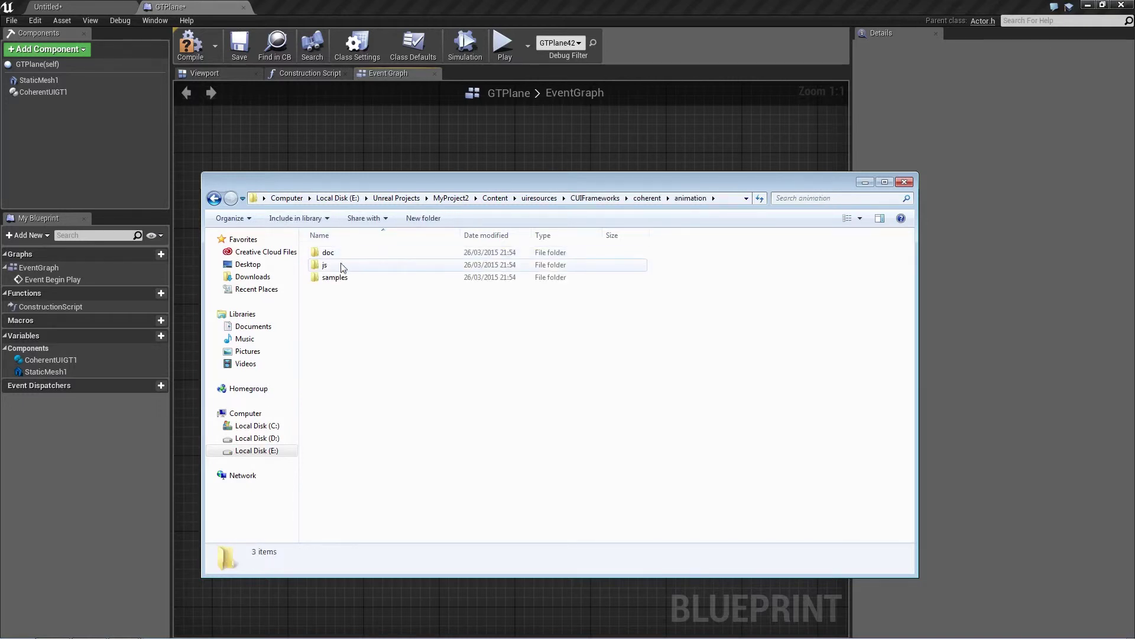
double_click(334, 277)
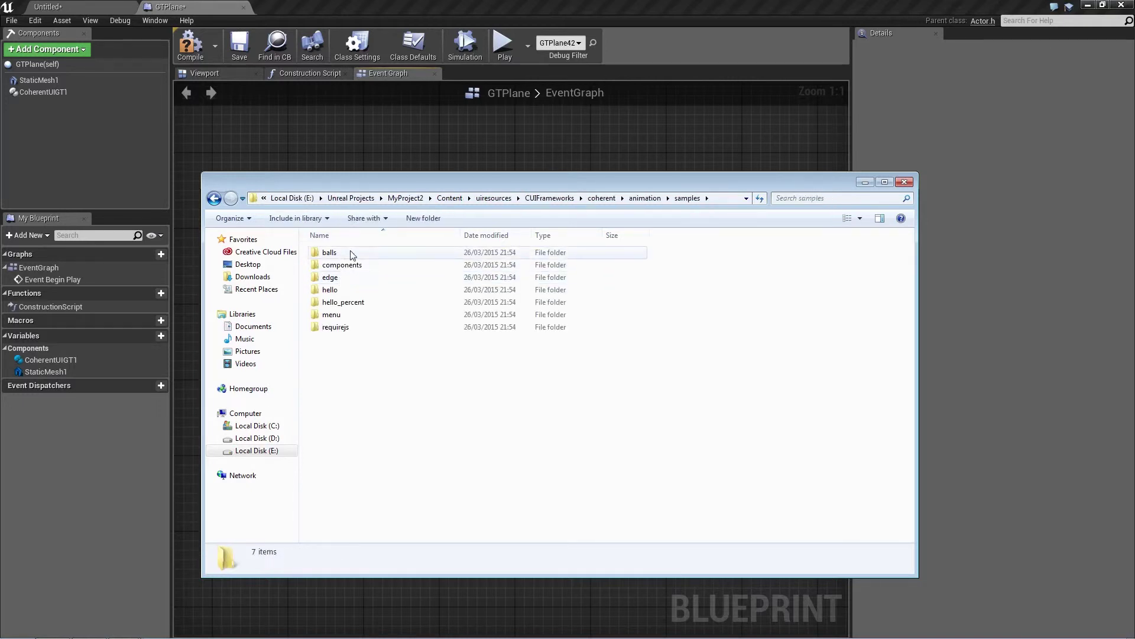
click(334, 282)
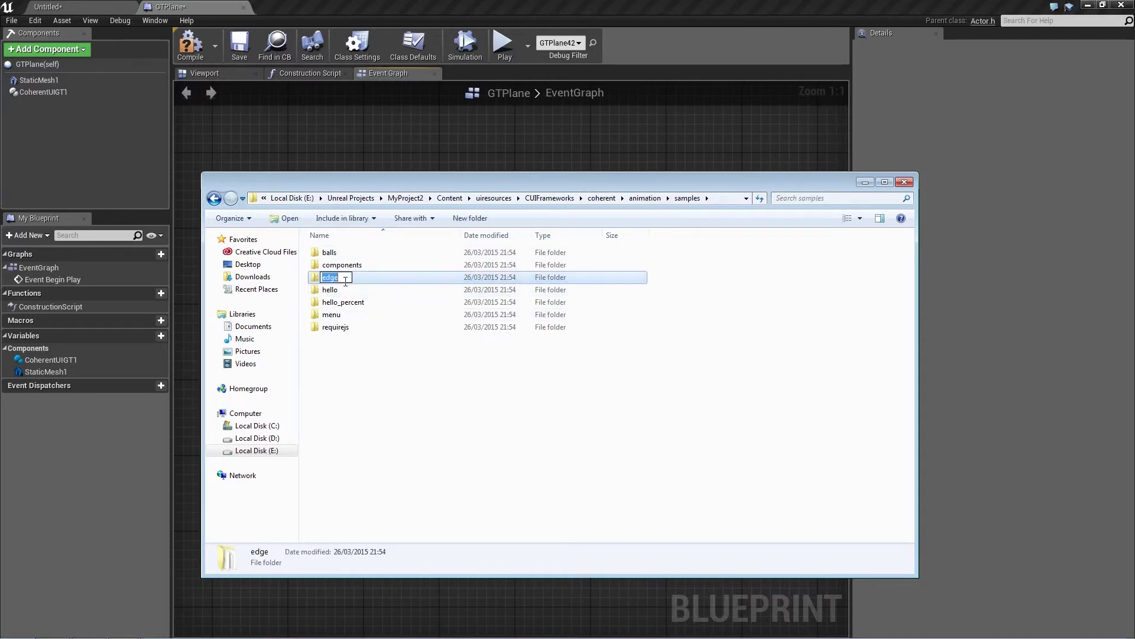
double_click(345, 301)
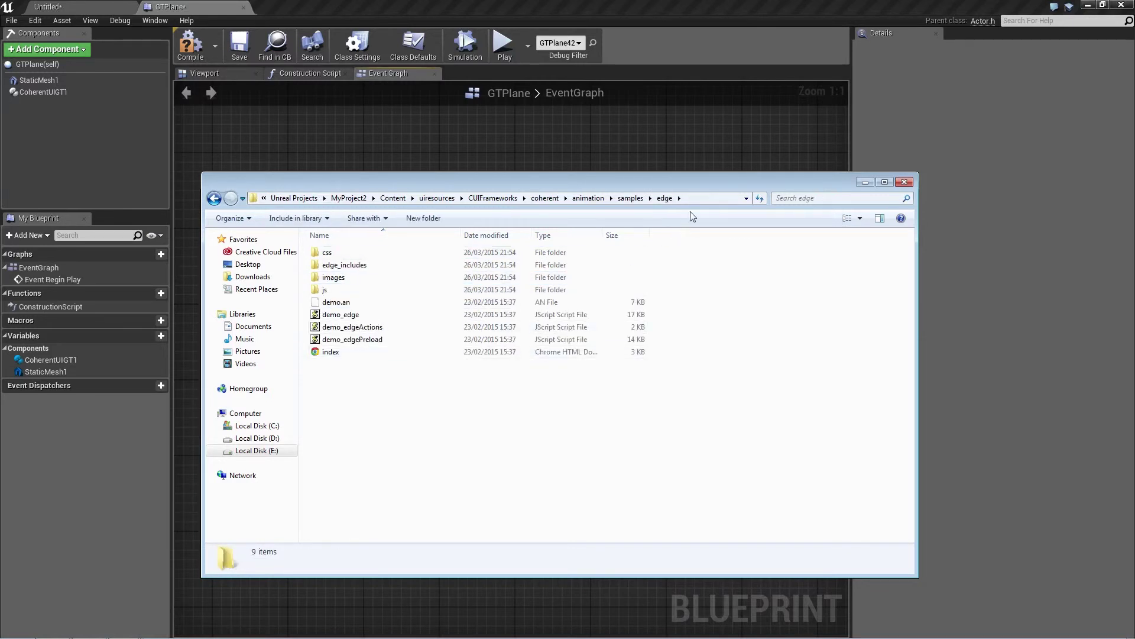
Step: Copy the address-bar path from uiresources onward, then return to Unreal
click(689, 198)
drag(611, 202, 403, 210)
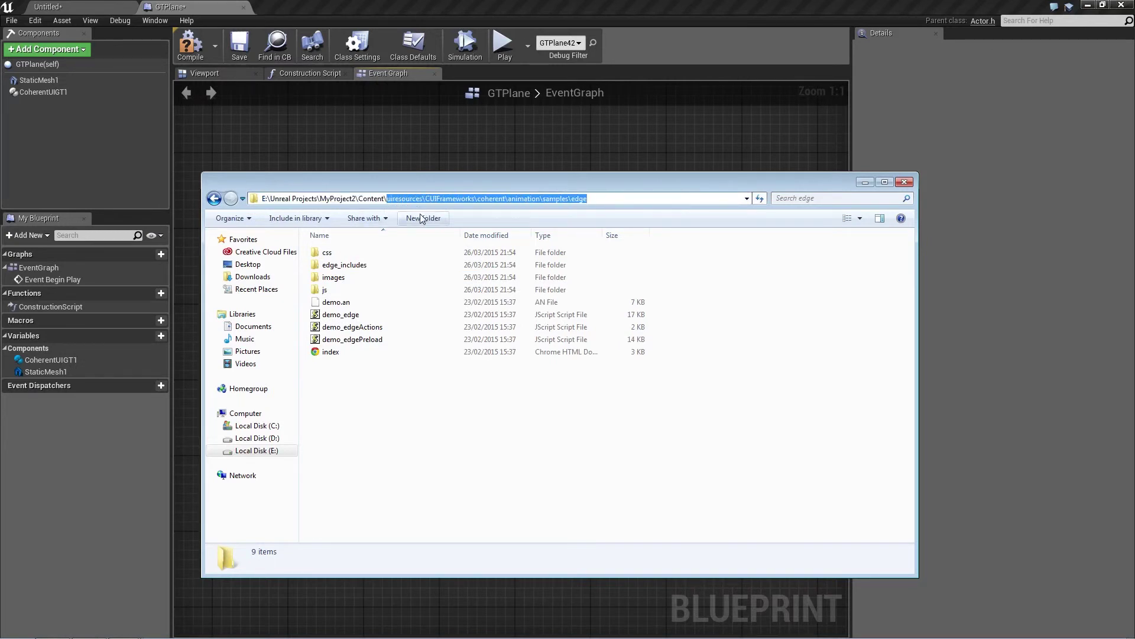
click(383, 398)
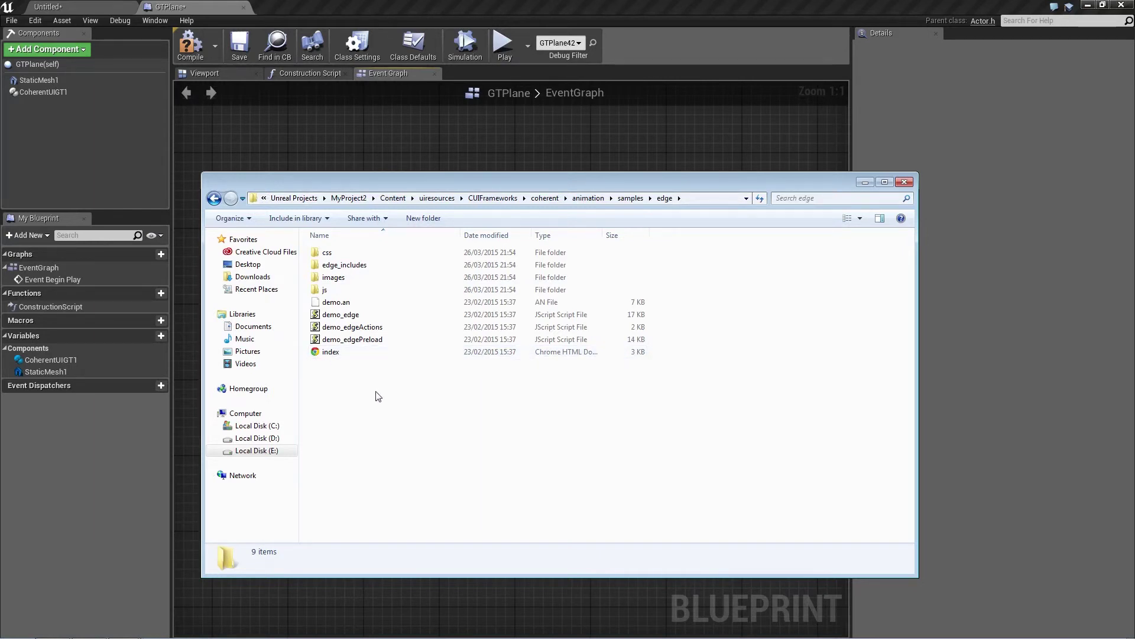
click(572, 9)
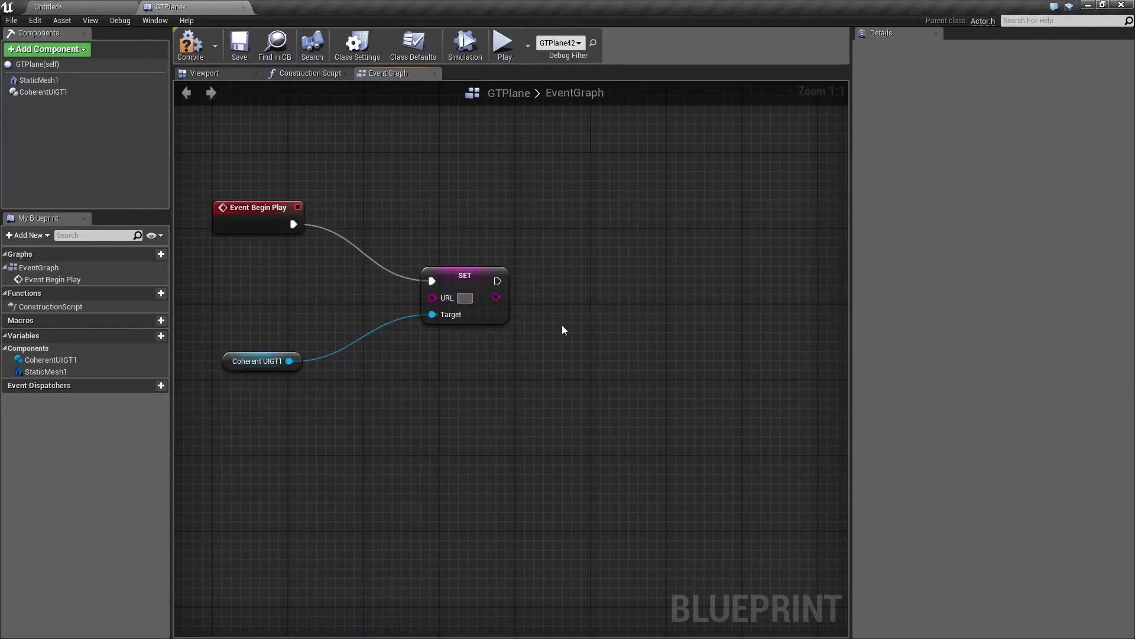
Step: Enter coui:// followed by the pasted uiresources path as the SET node's URL
text(coui://)
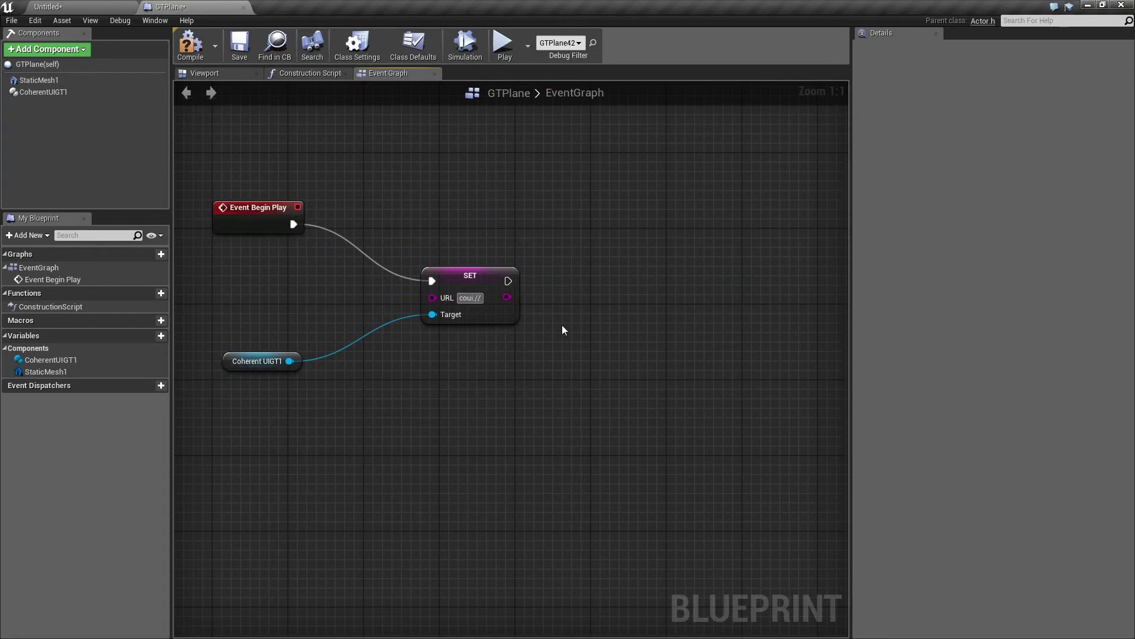
text(uiresources\CUIFrameworks\coherent\animation\samples\edge)
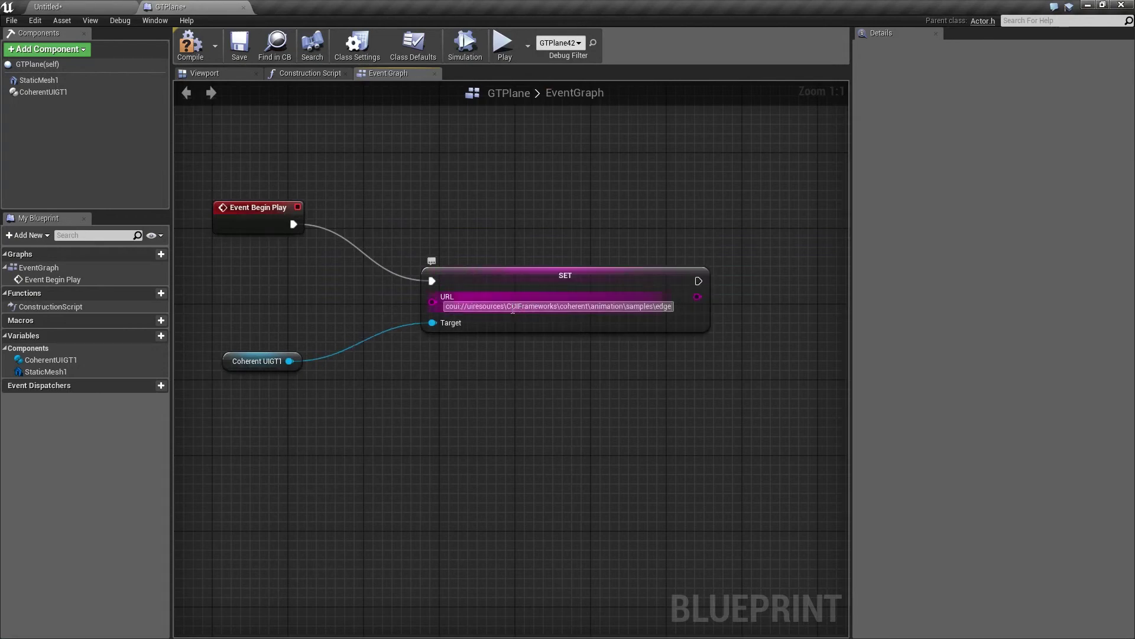
key(Return)
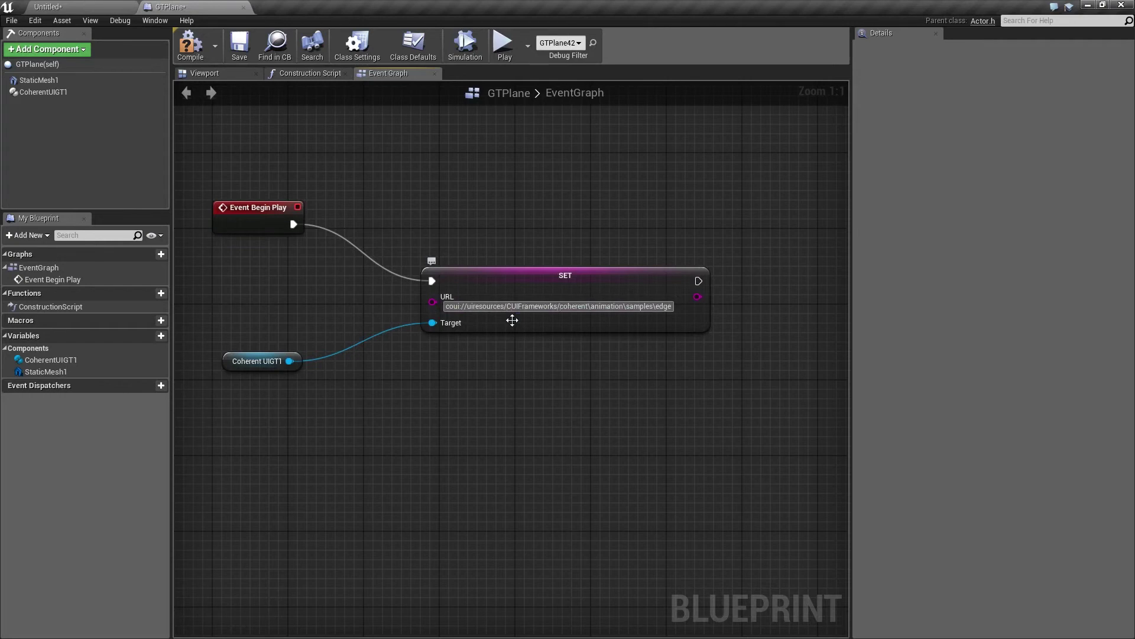
Step: Replace backslashes with slashes and append /edge/index.html to complete the URL
key(BackSpace)
text(//)
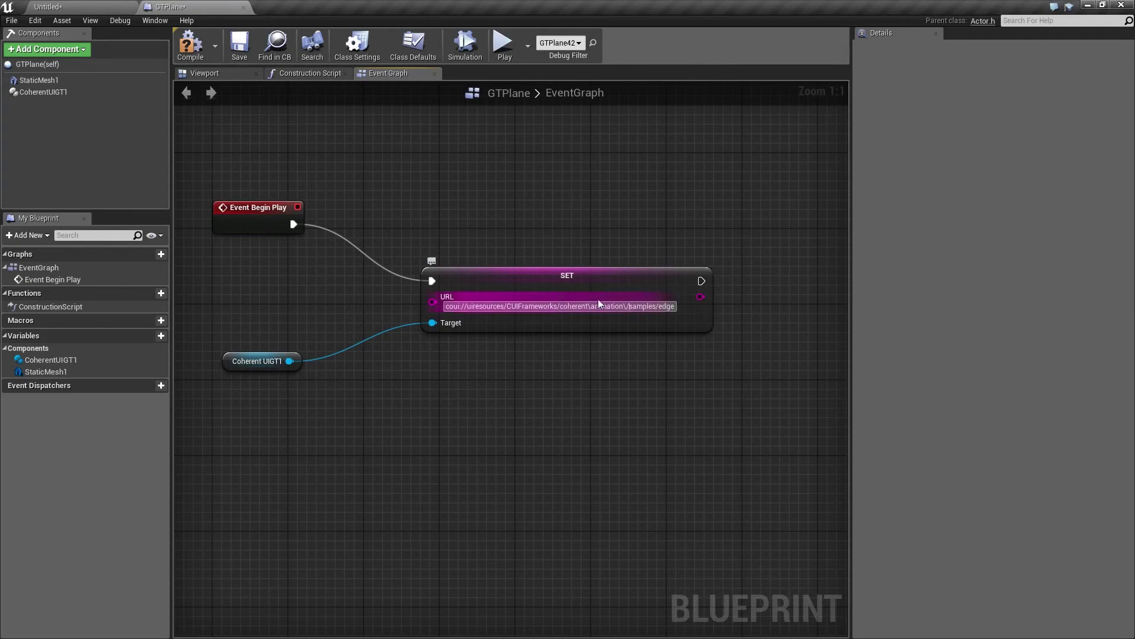
key(BackSpace)
key(BackSpace)
text(/)
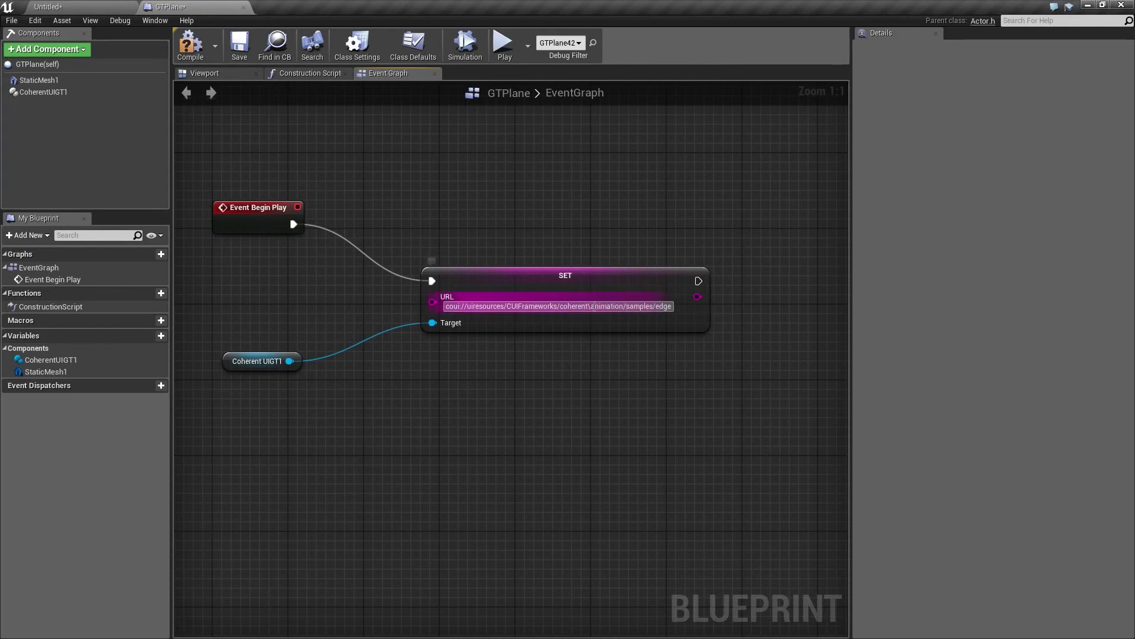
key(BackSpace)
text(/edge/)
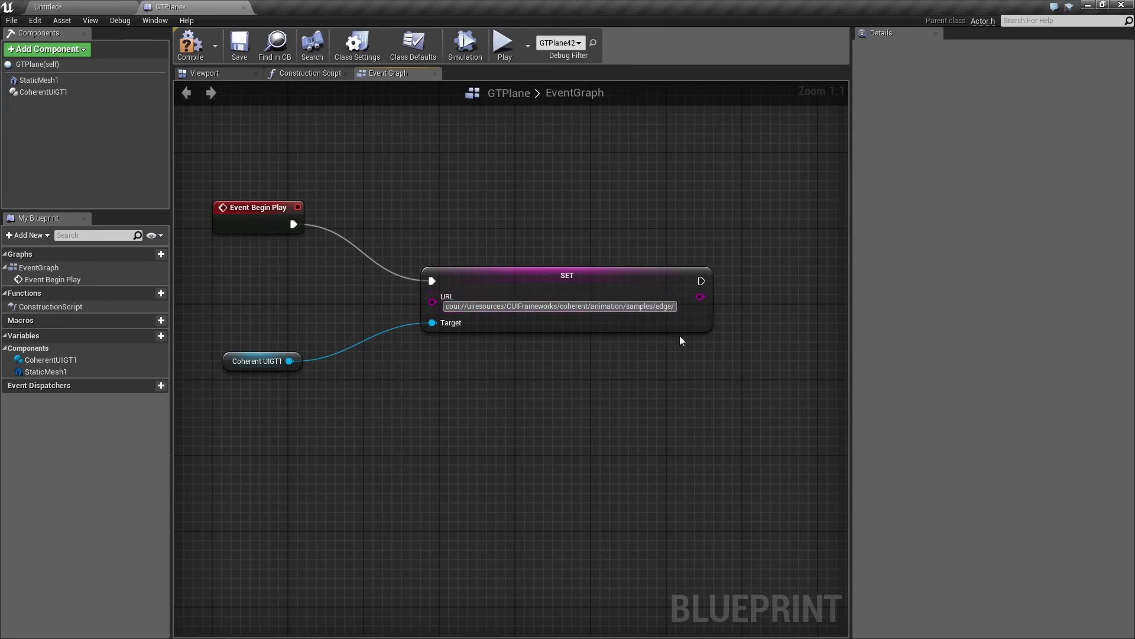
text(index.ht)
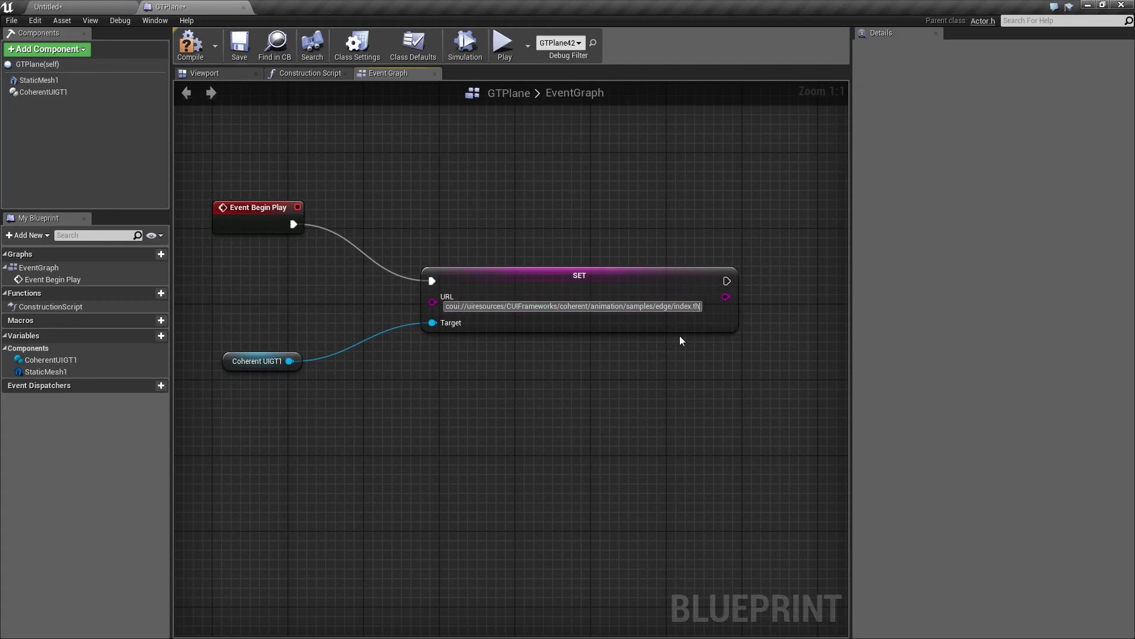
text(ml)
click(582, 350)
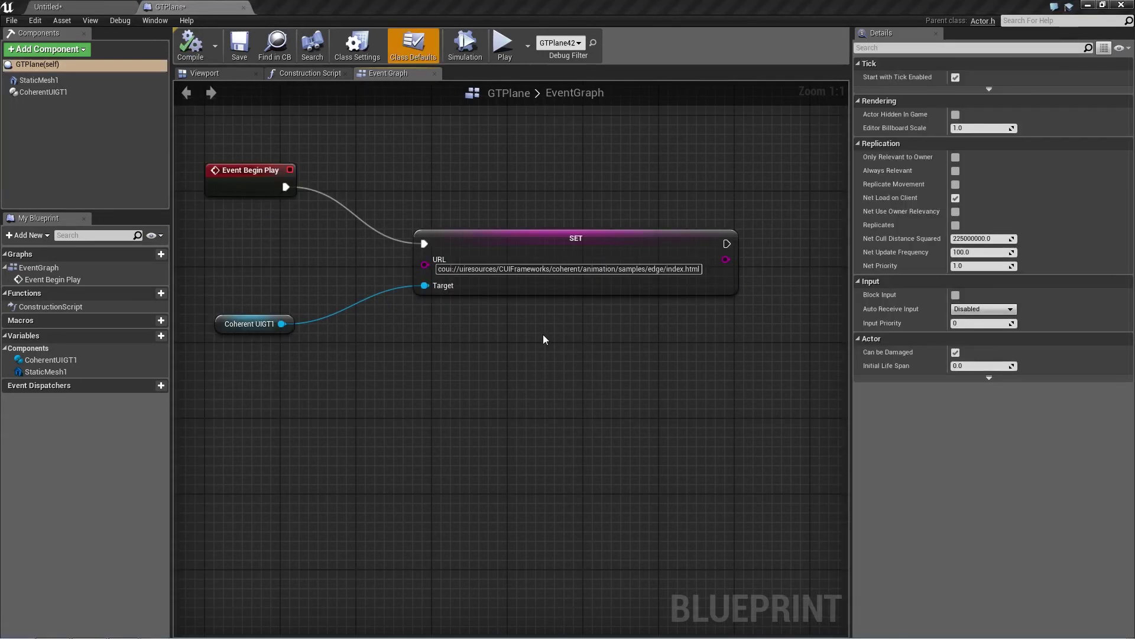
right_drag(542, 335, 580, 310)
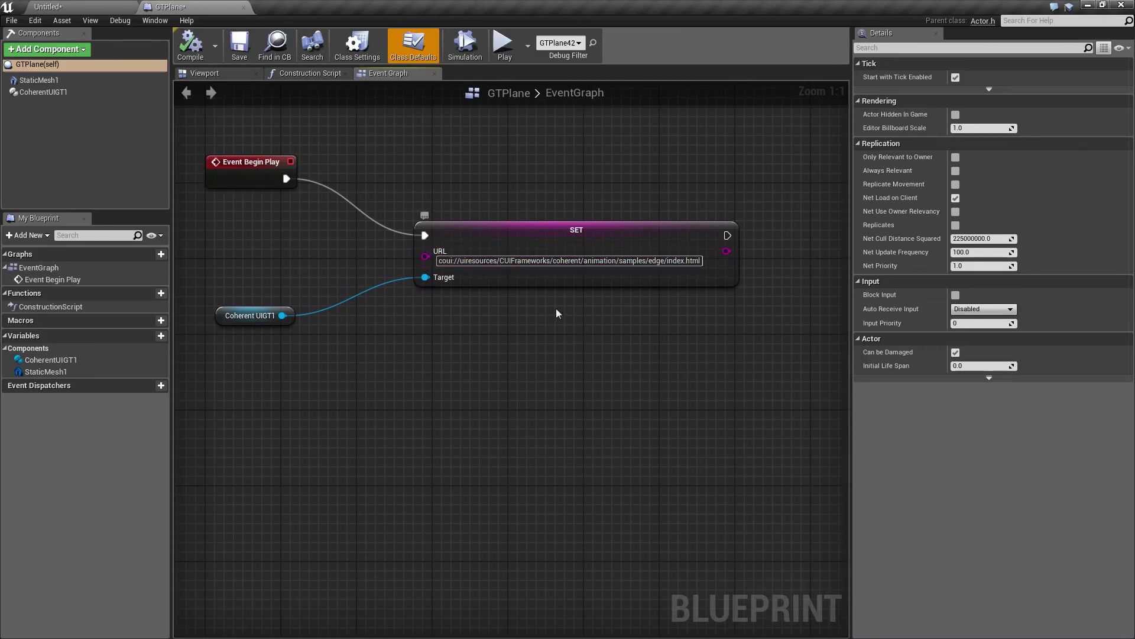
right_drag(445, 255, 435, 259)
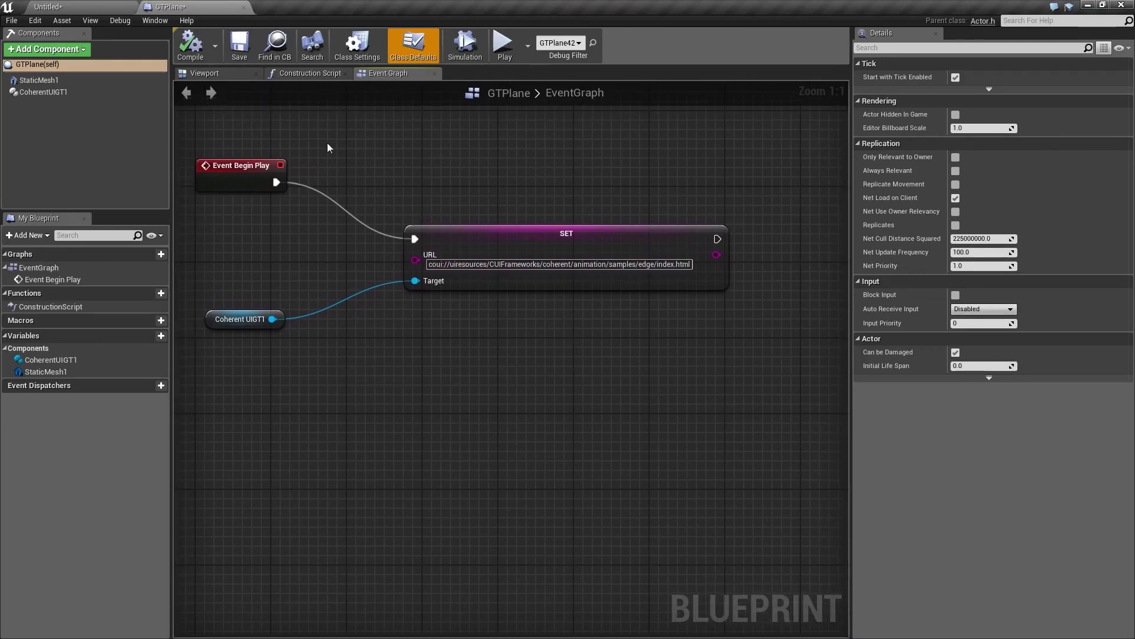
Step: Close the GTPlane blueprint and Play the Untitled level to show the HUD
click(243, 8)
right_drag(664, 233, 661, 243)
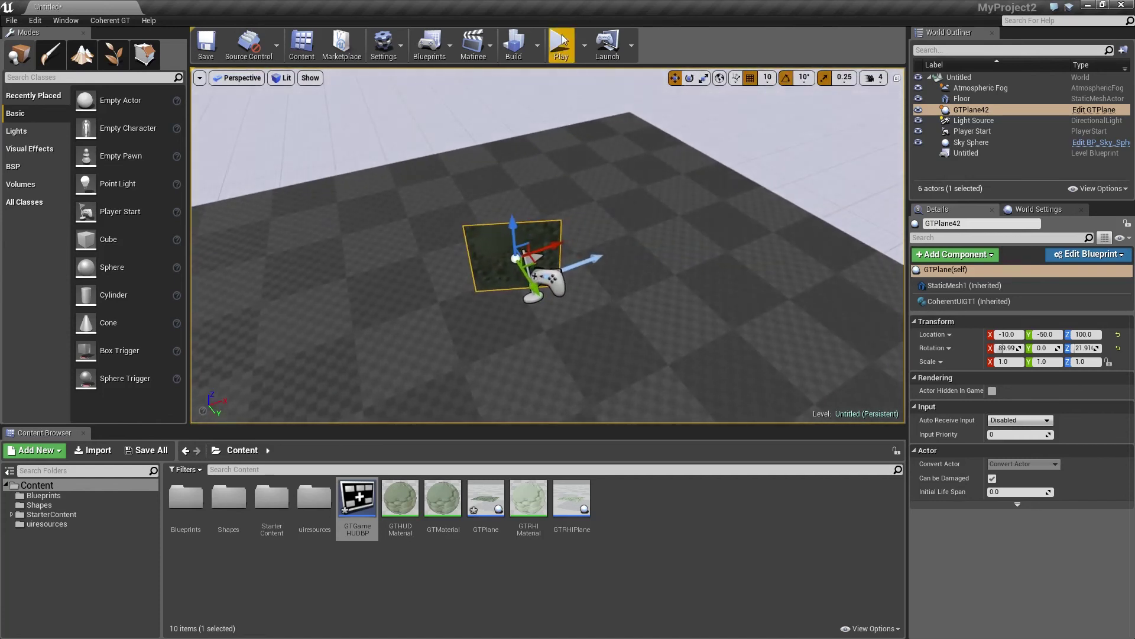
click(562, 40)
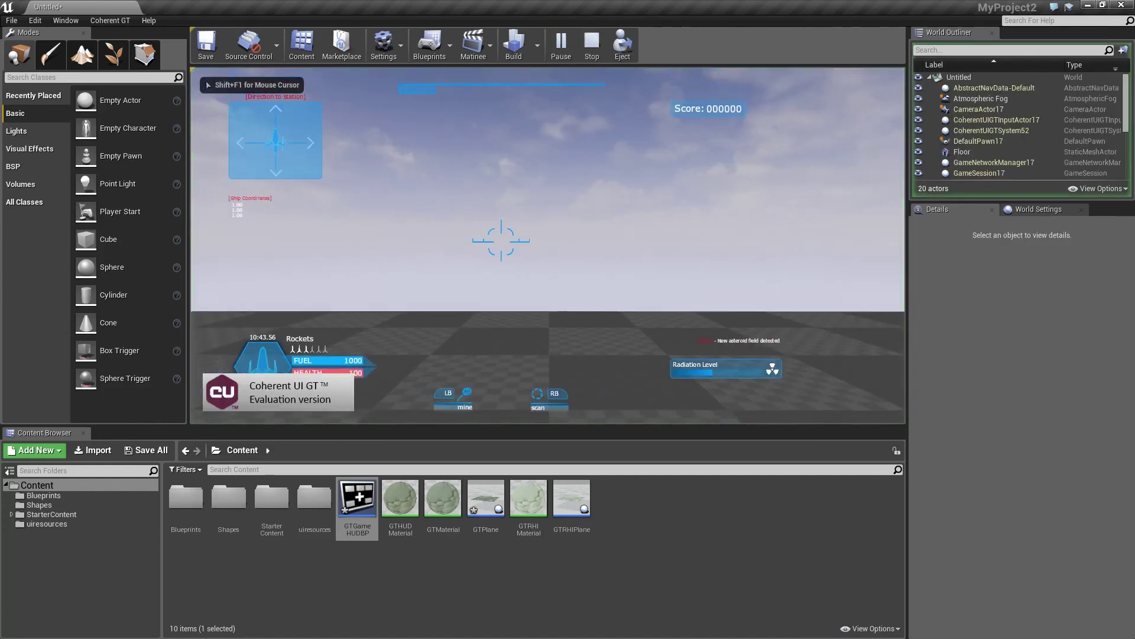